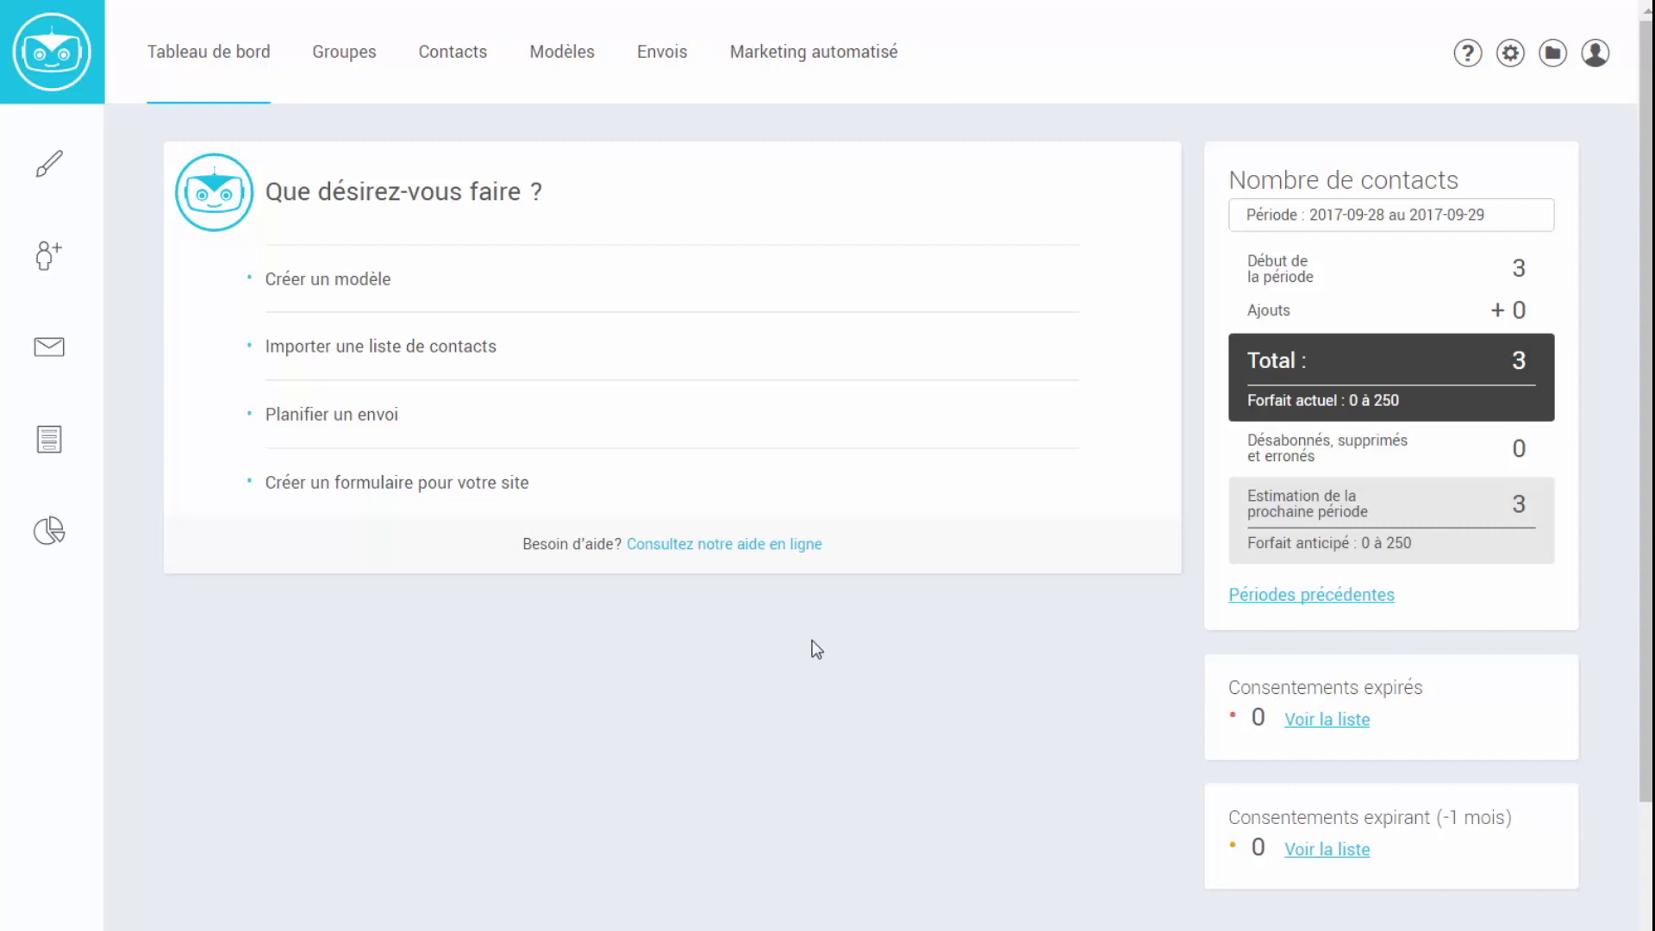
# Start a new mailing from the Test 2 template and choose to personalise its content before scheduling.
pyautogui.click(53, 353)
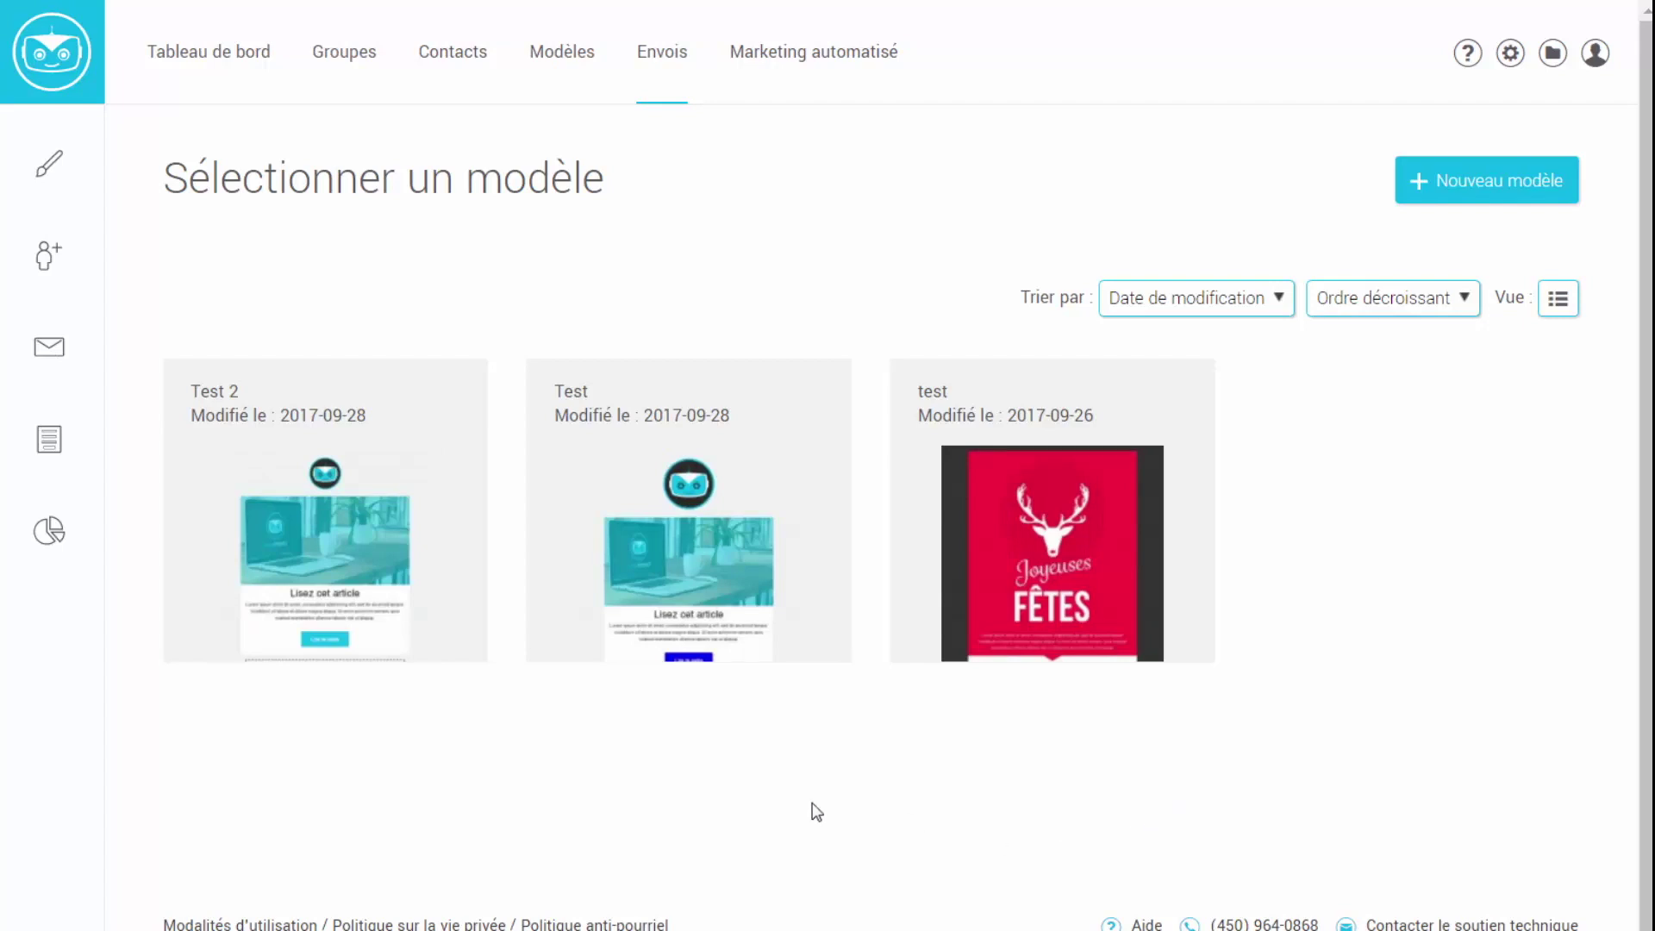
pyautogui.moveTo(285, 536)
pyautogui.click(346, 593)
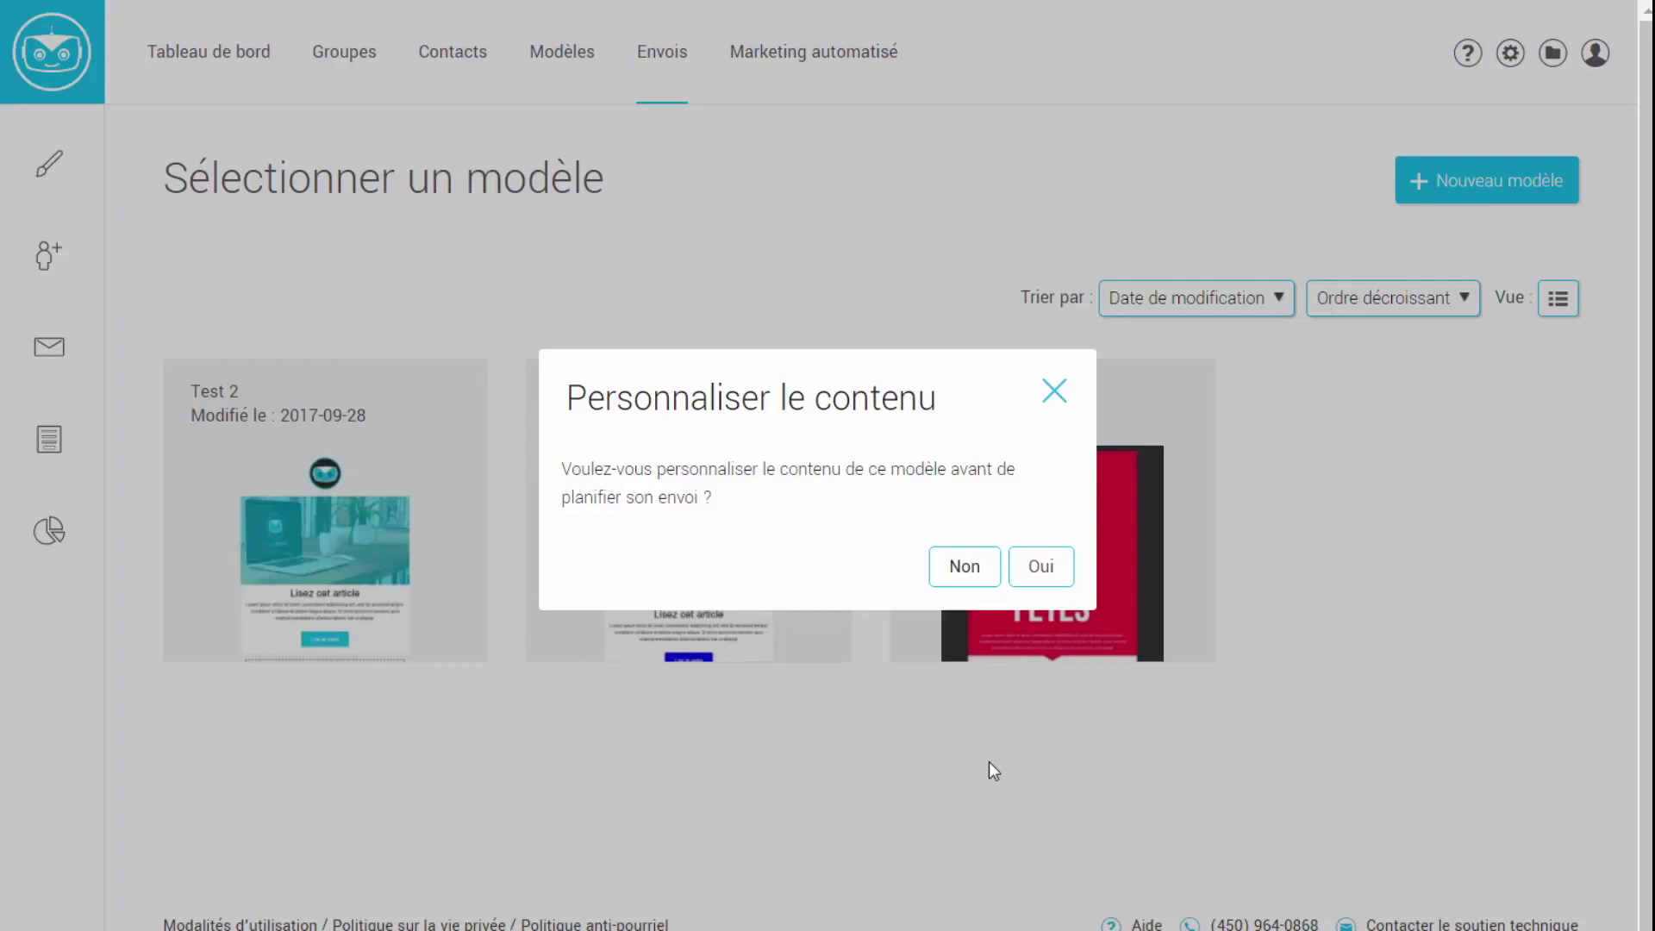
pyautogui.click(1037, 572)
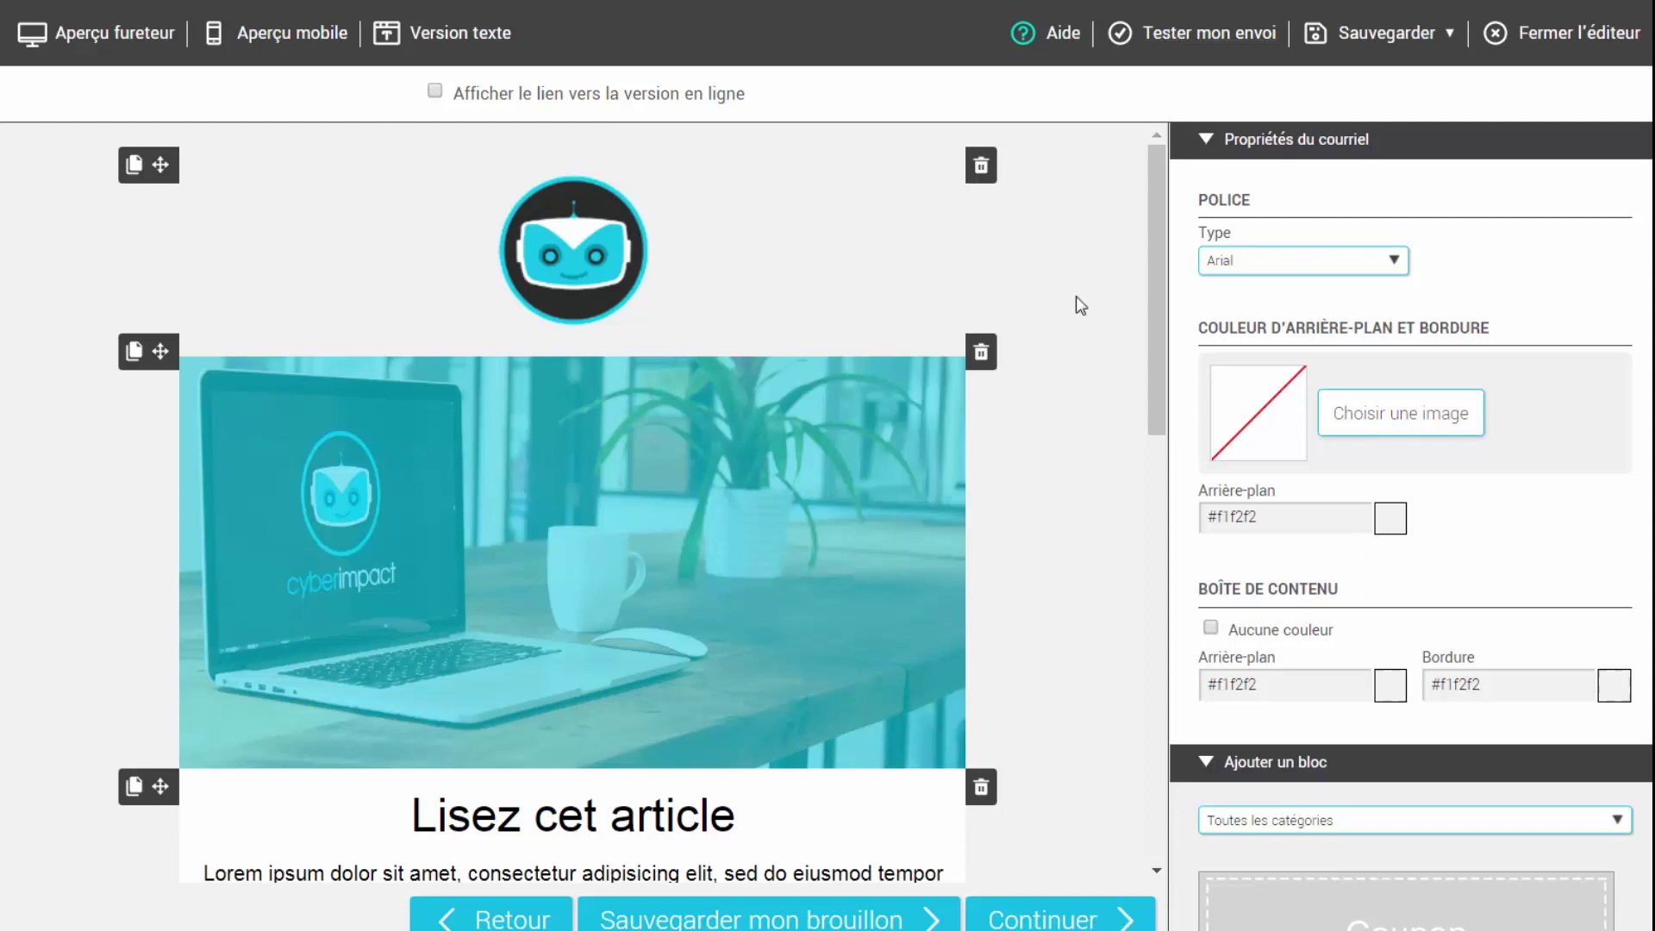
# Generate and save the email's text version, and continue to the mailing configuration.
pyautogui.scroll(-2, 1079, 305)
pyautogui.scroll(1, 1079, 305)
pyautogui.scroll(1, 1075, 297)
pyautogui.click(492, 45)
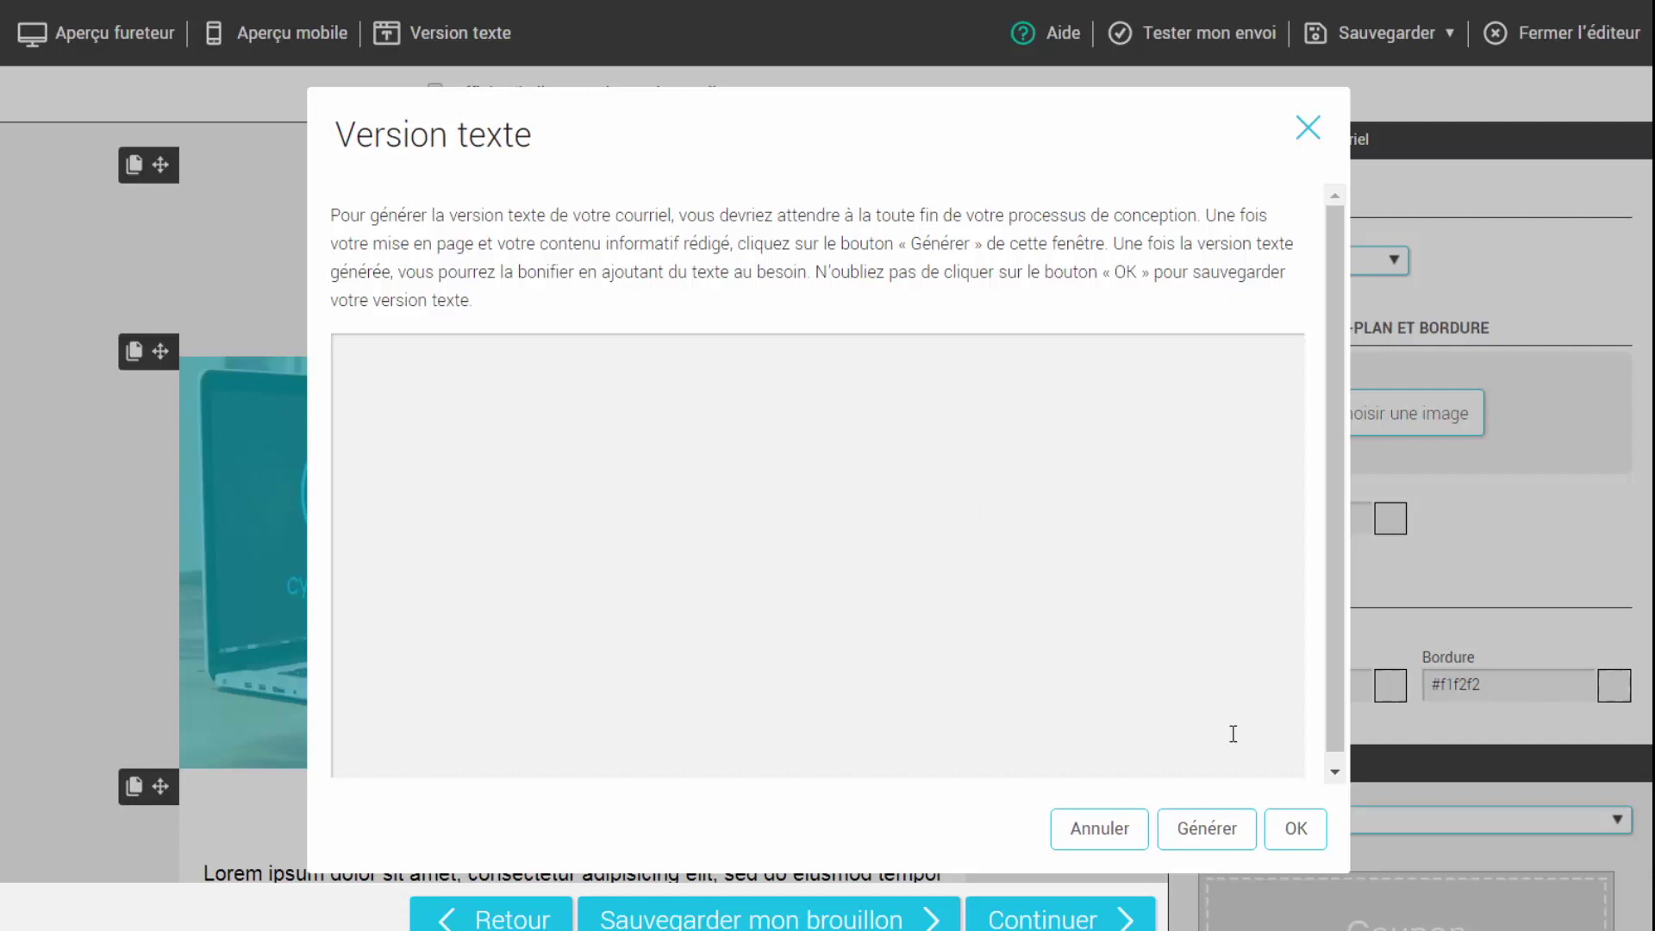
pyautogui.click(1225, 848)
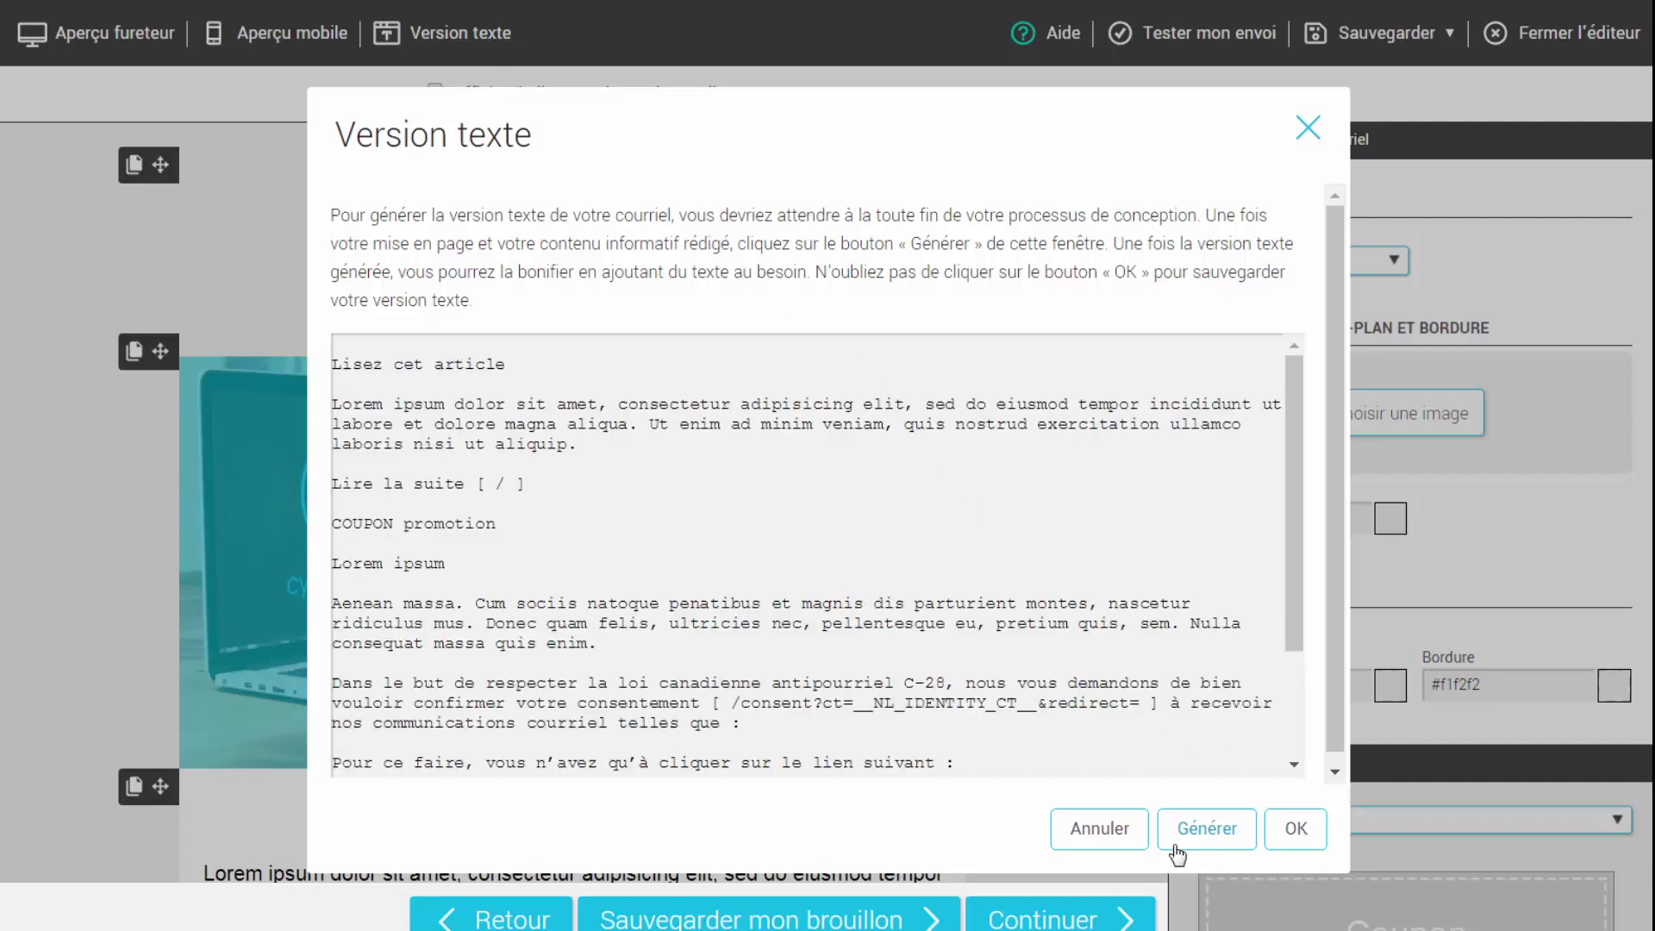
pyautogui.click(1313, 842)
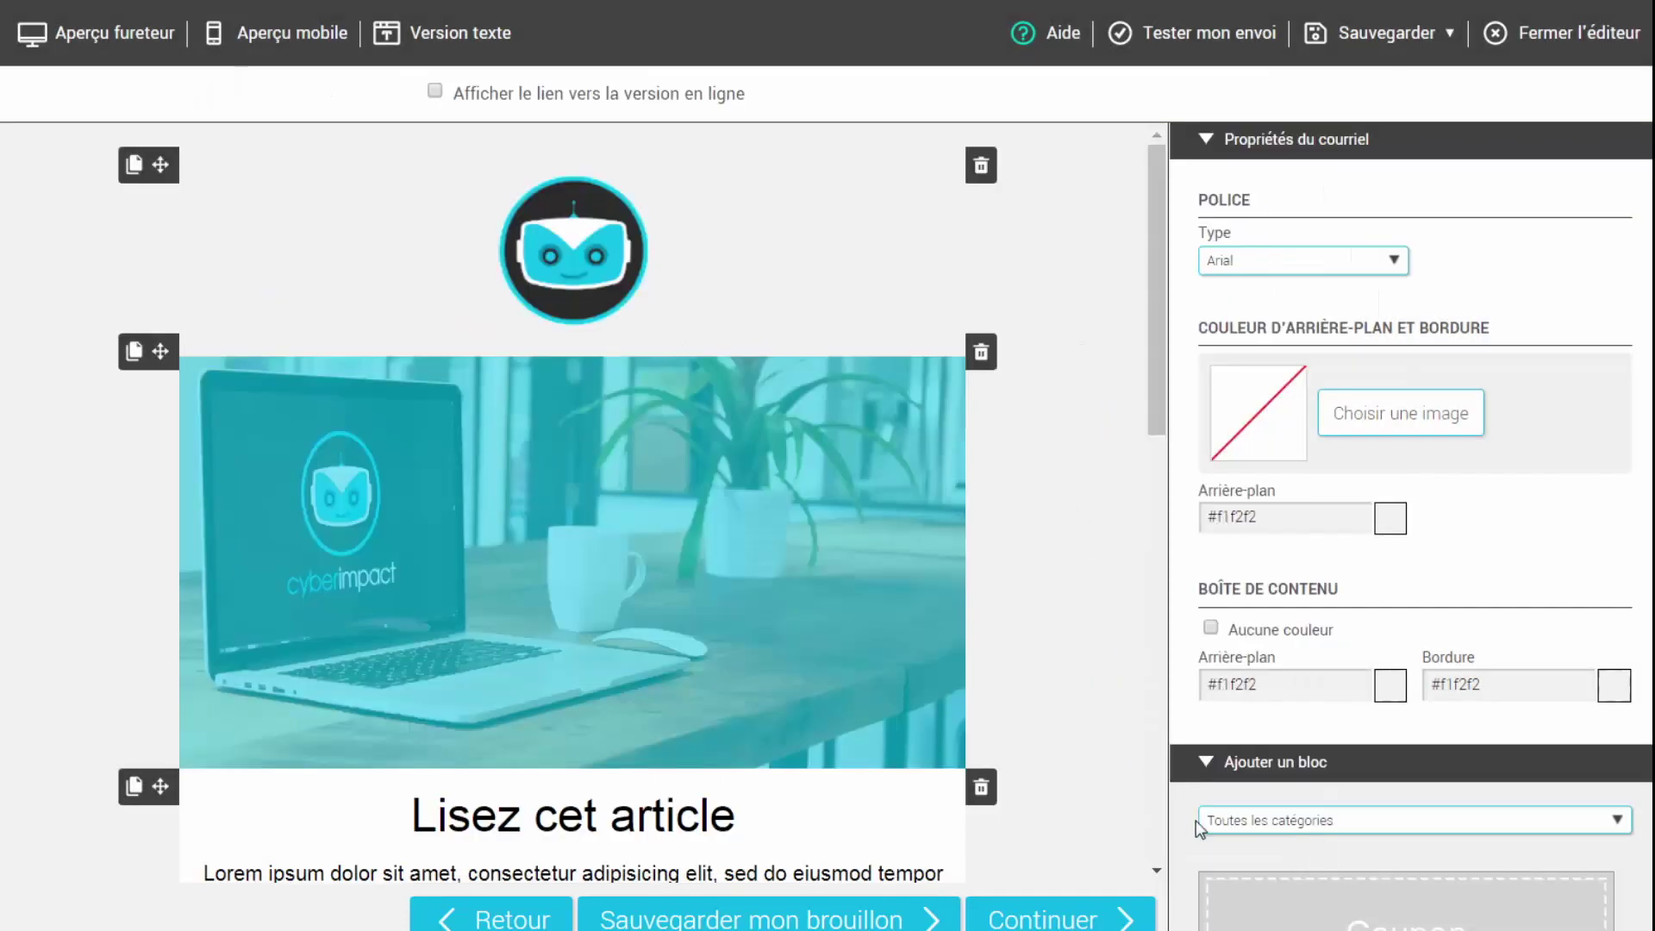
pyautogui.click(1078, 924)
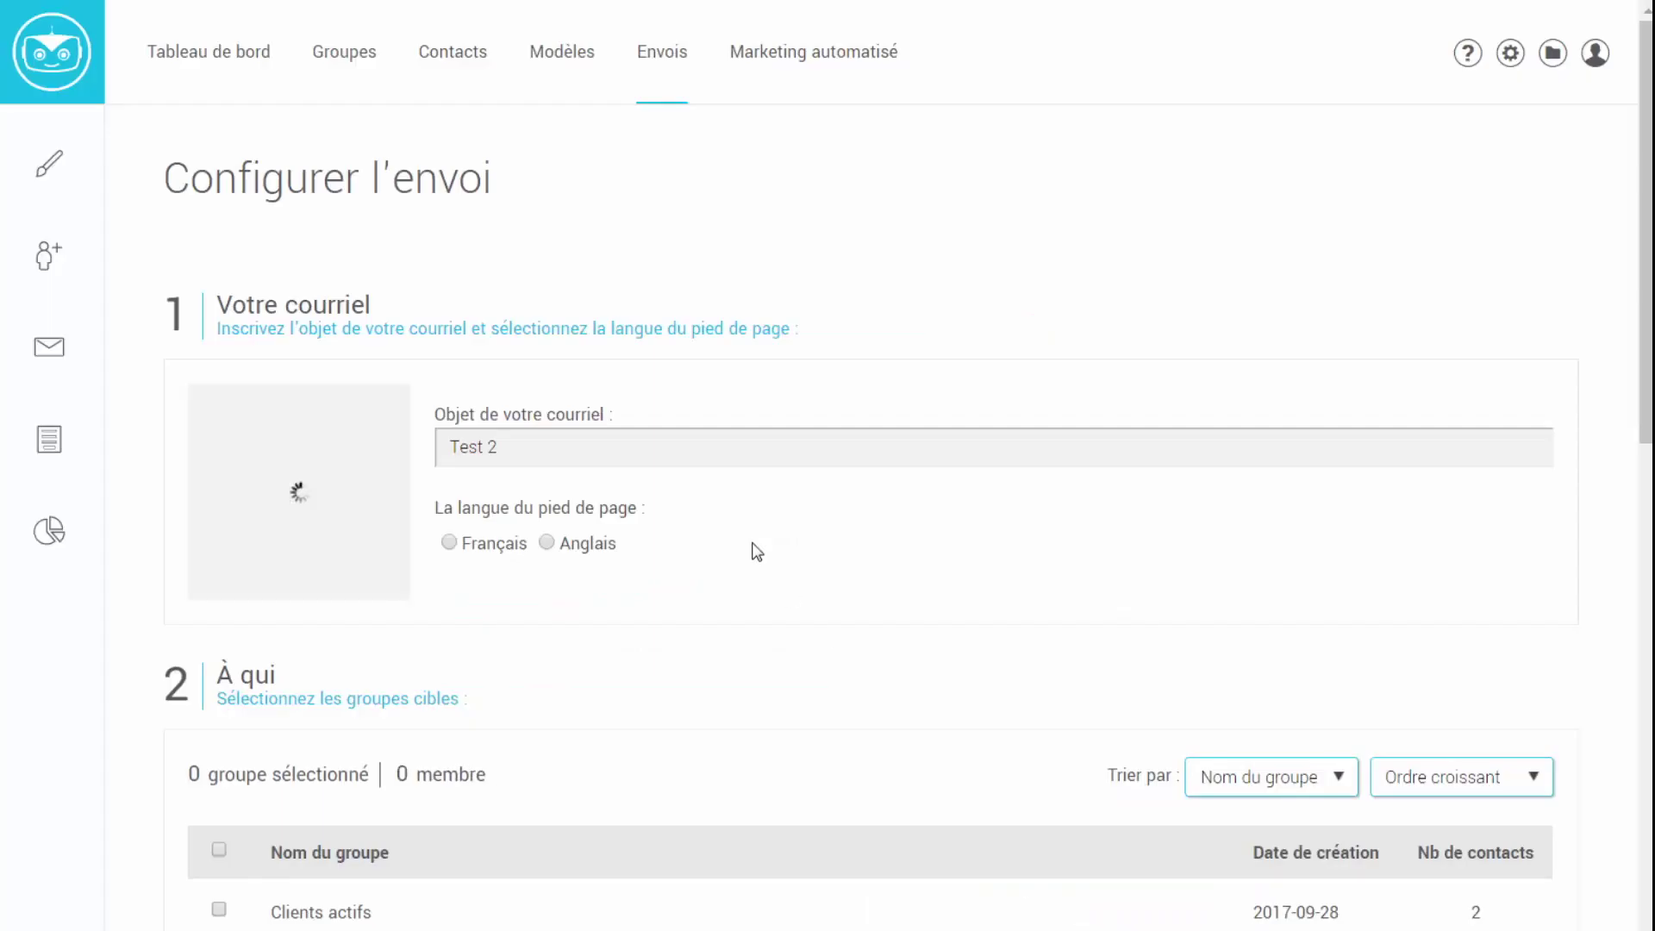
# Set the email subject to "Lisez cet article et faites croître votre entreprise".
pyautogui.tripleClick(505, 445)
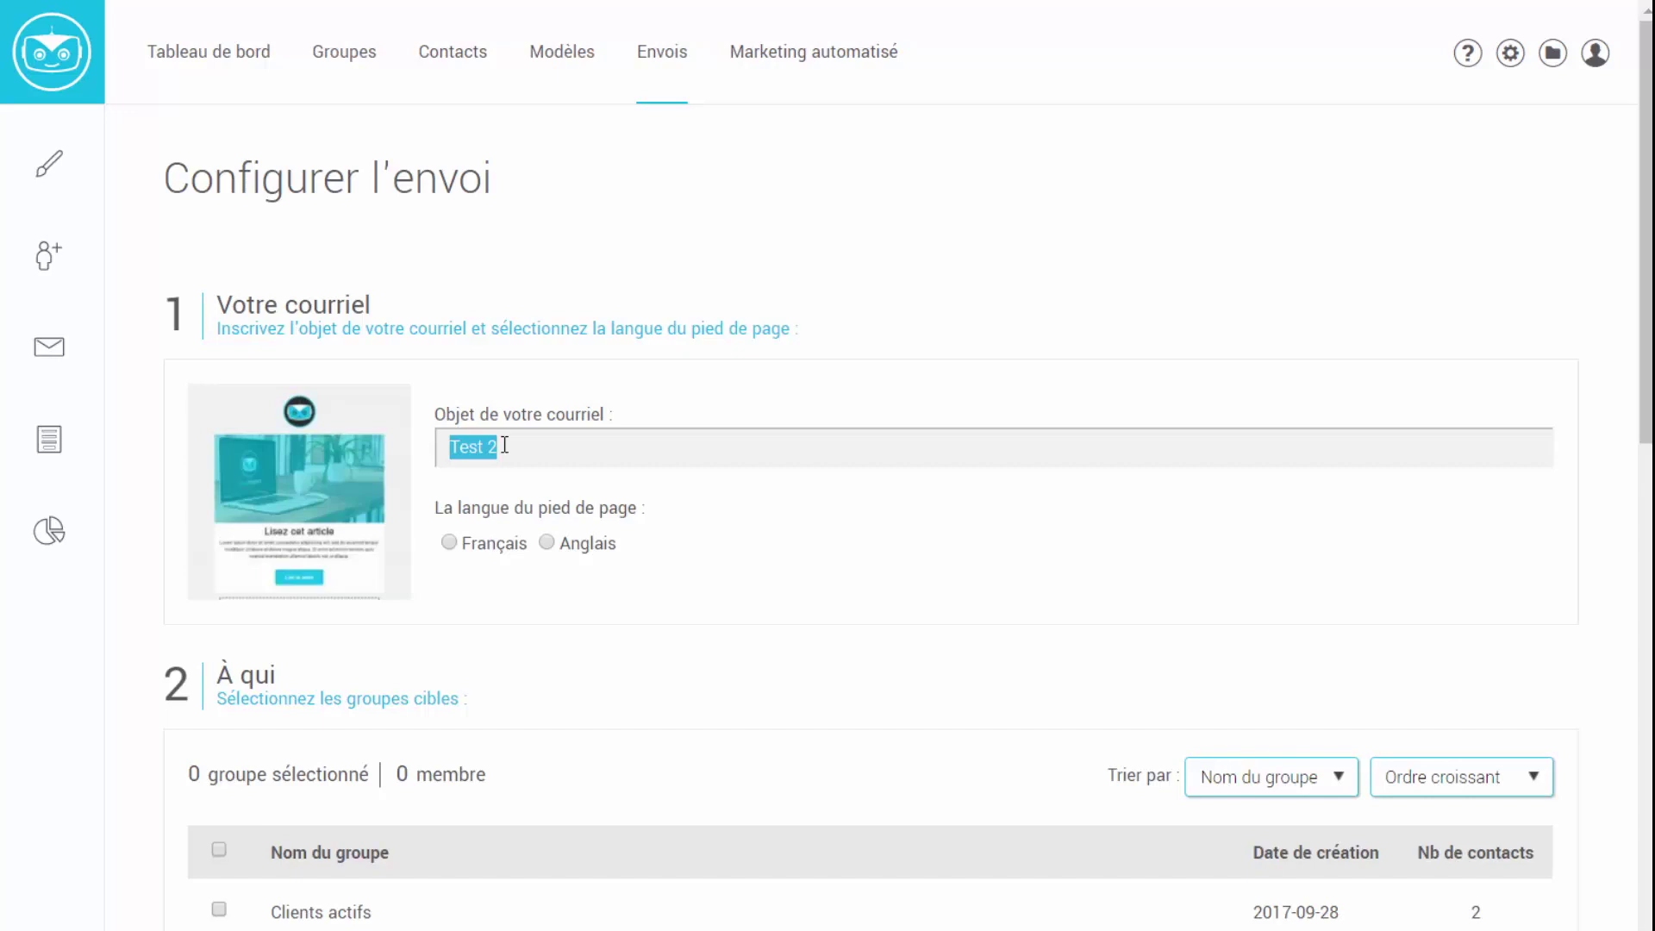
pyautogui.write('Lisez cet article q')
pyautogui.press('BackSpace')
pyautogui.write('et faites')
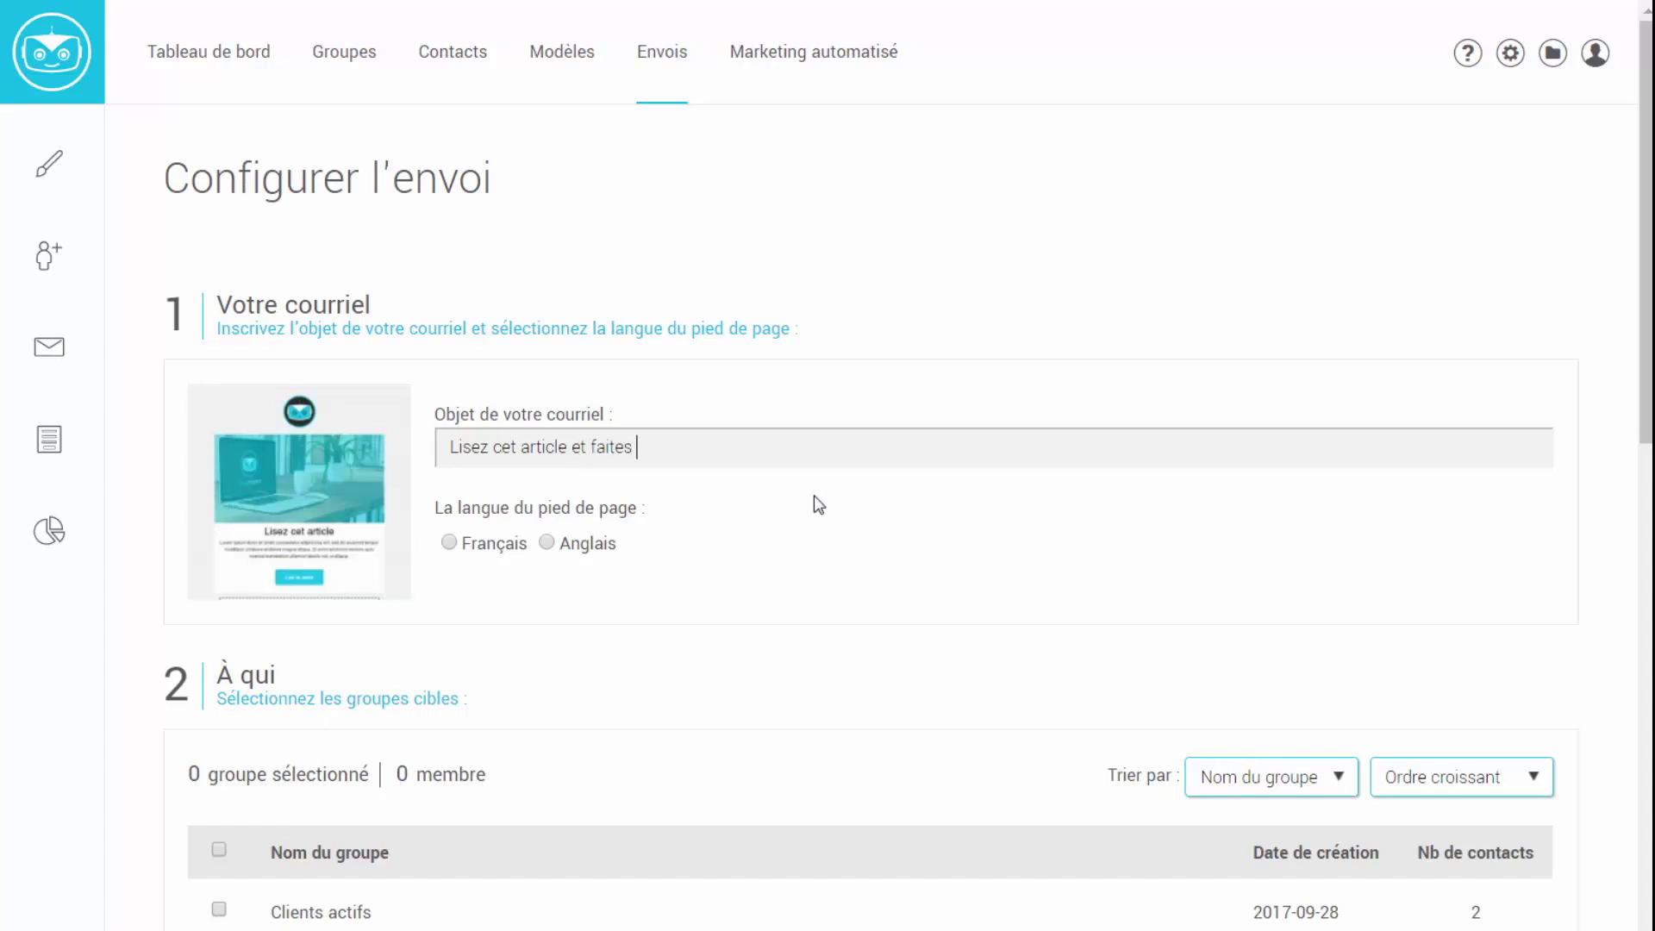
pyautogui.write(' croître votre entreprise')
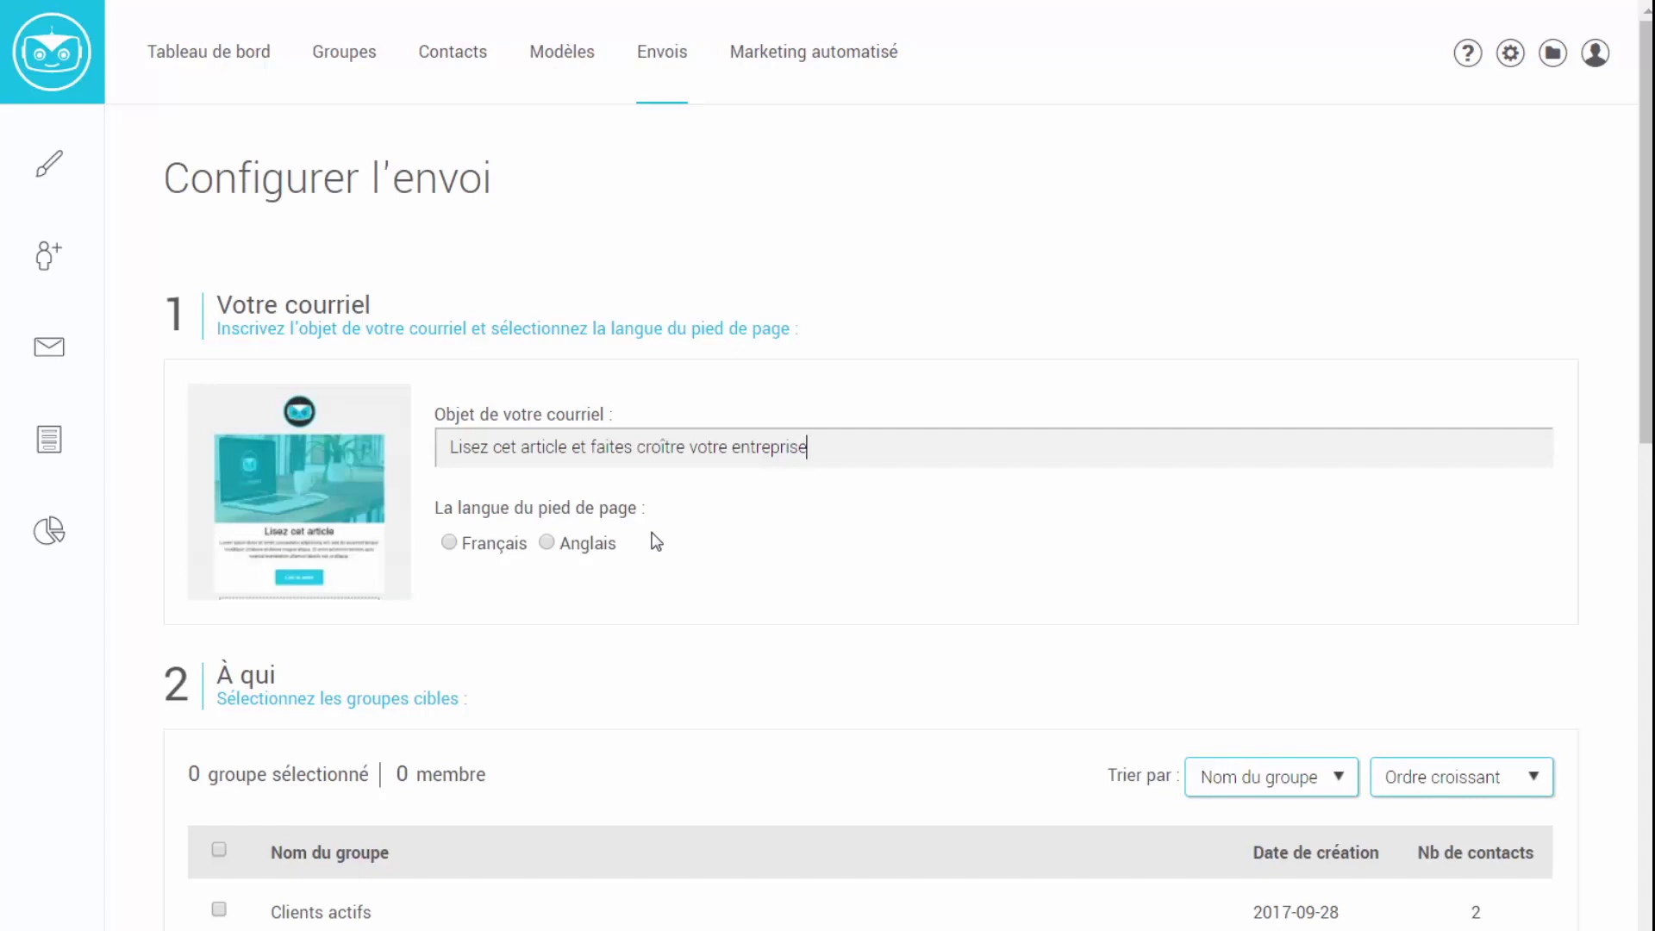
# Set the footer language to Français and select the Clients actifs group as the recipients.
pyautogui.click(452, 545)
pyautogui.scroll(-4, 606, 655)
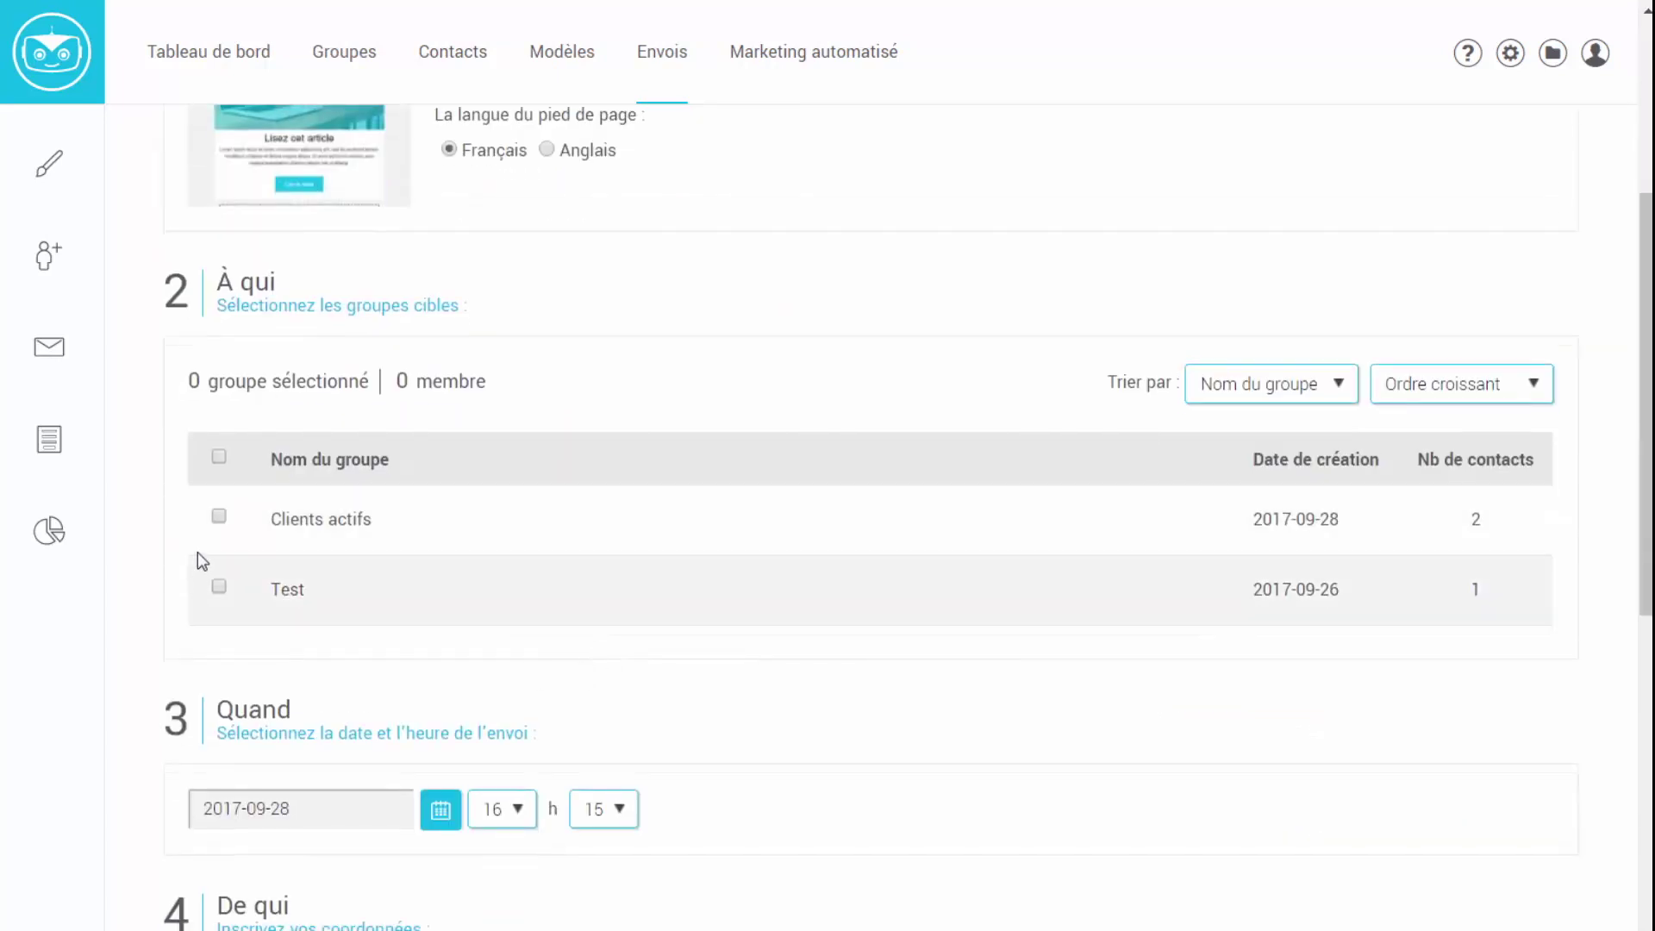
pyautogui.click(219, 516)
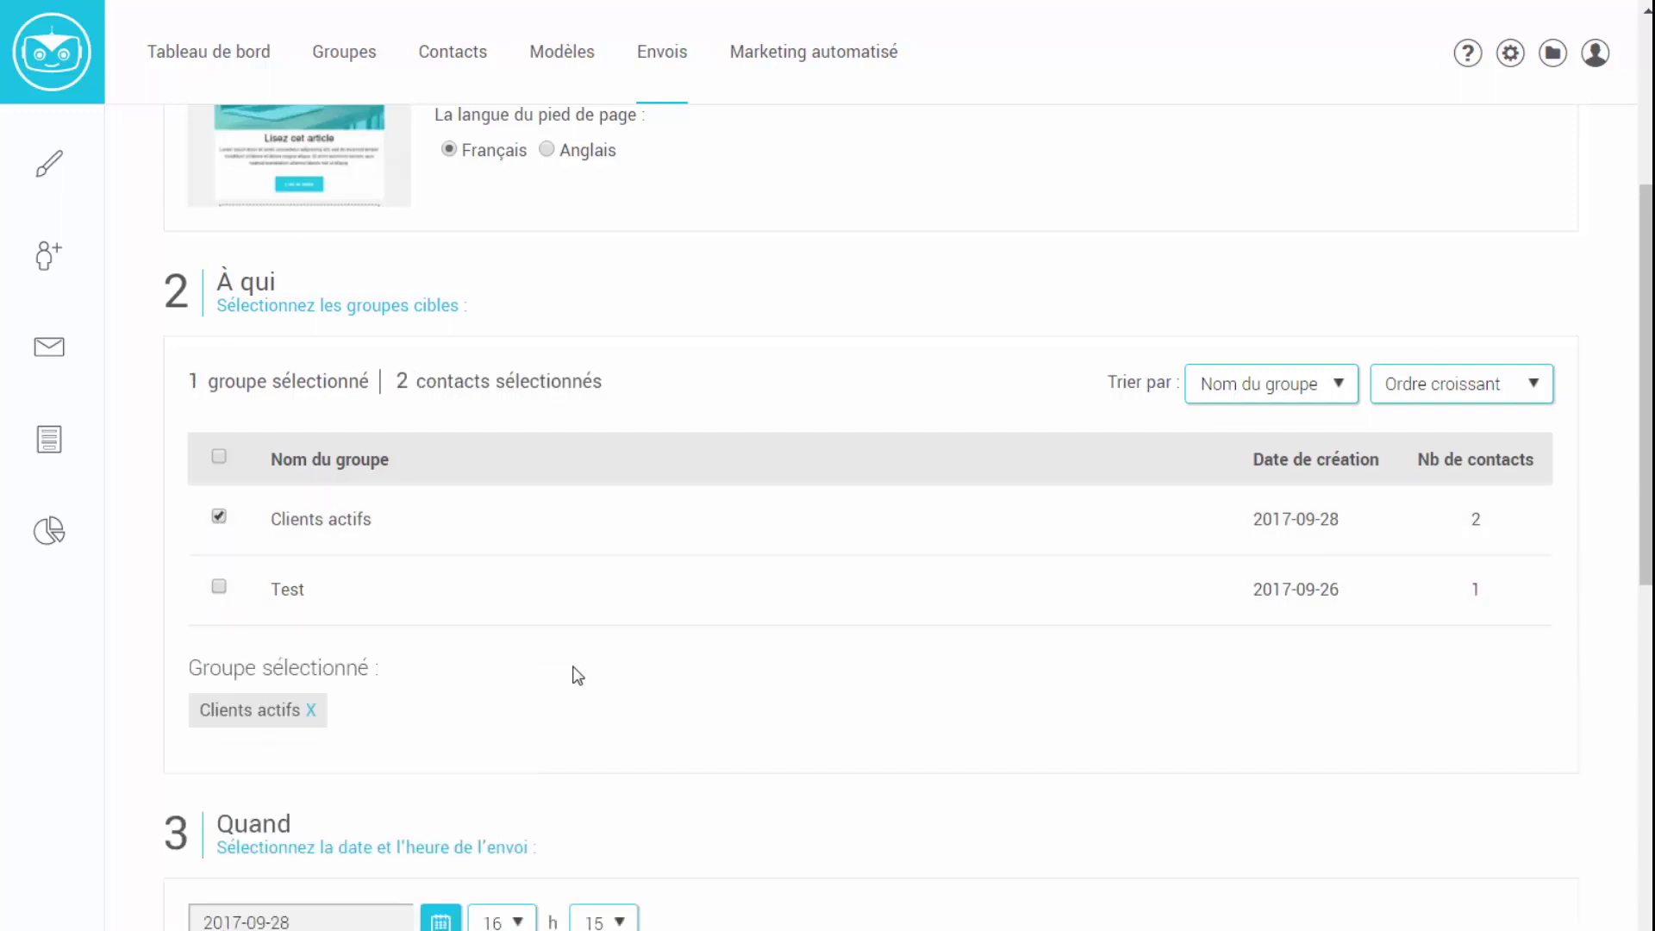
# Schedule the mailing for 2017-09-29 with the hour set to 09.
pyautogui.scroll(-4, 576, 675)
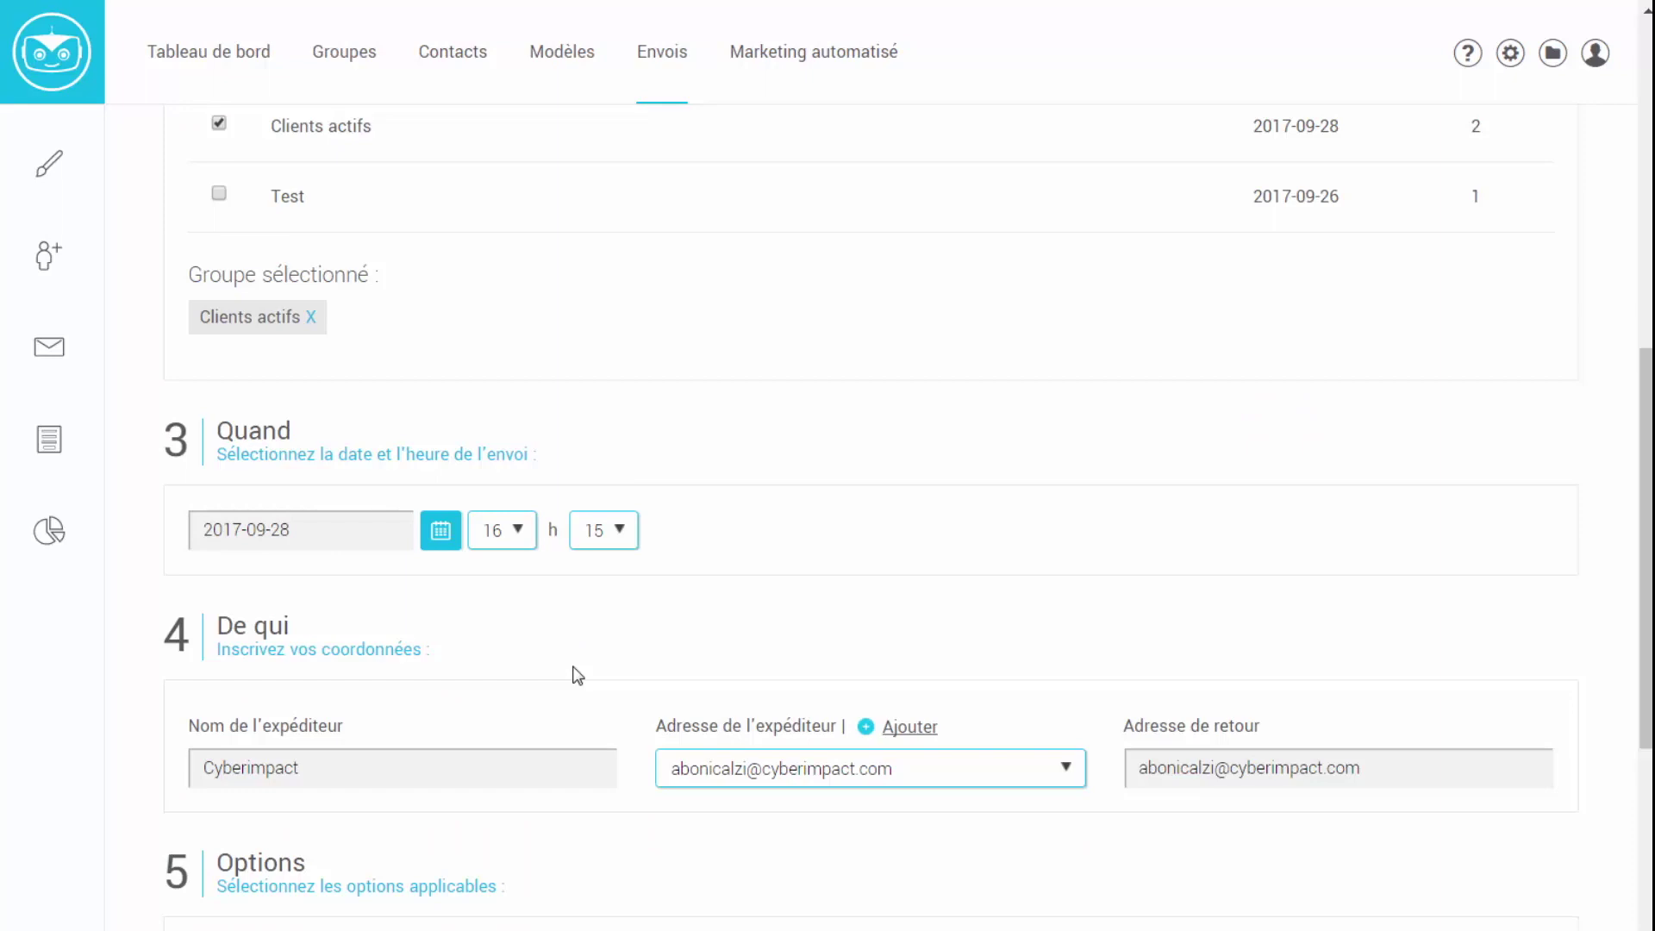
pyautogui.click(441, 546)
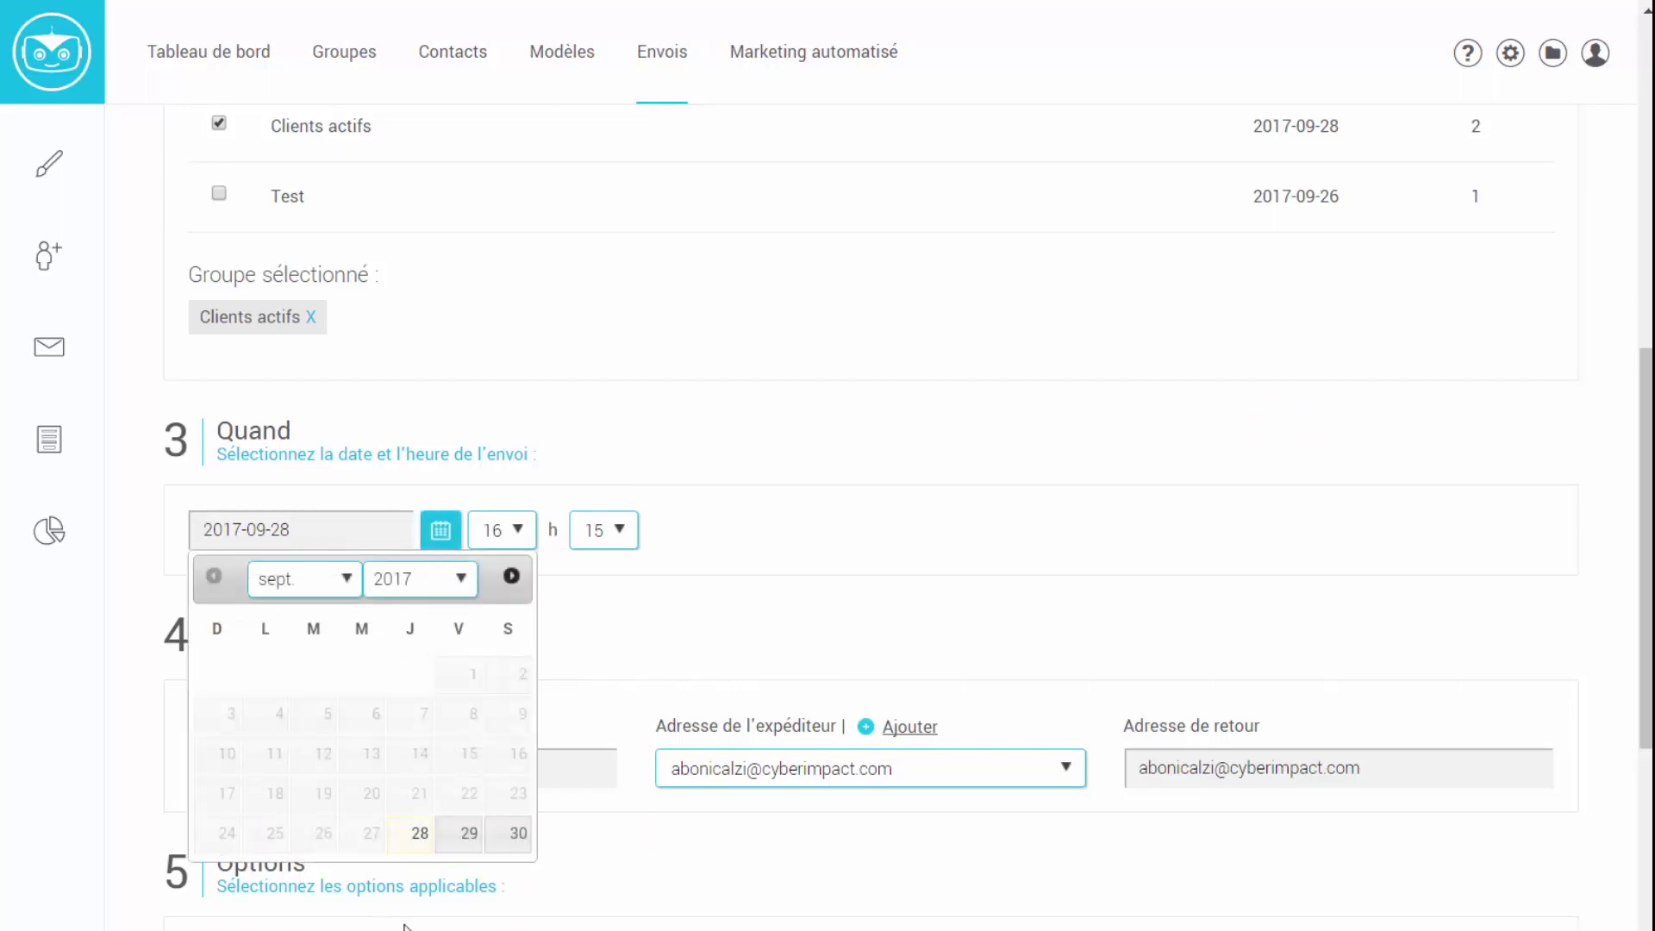
pyautogui.click(455, 843)
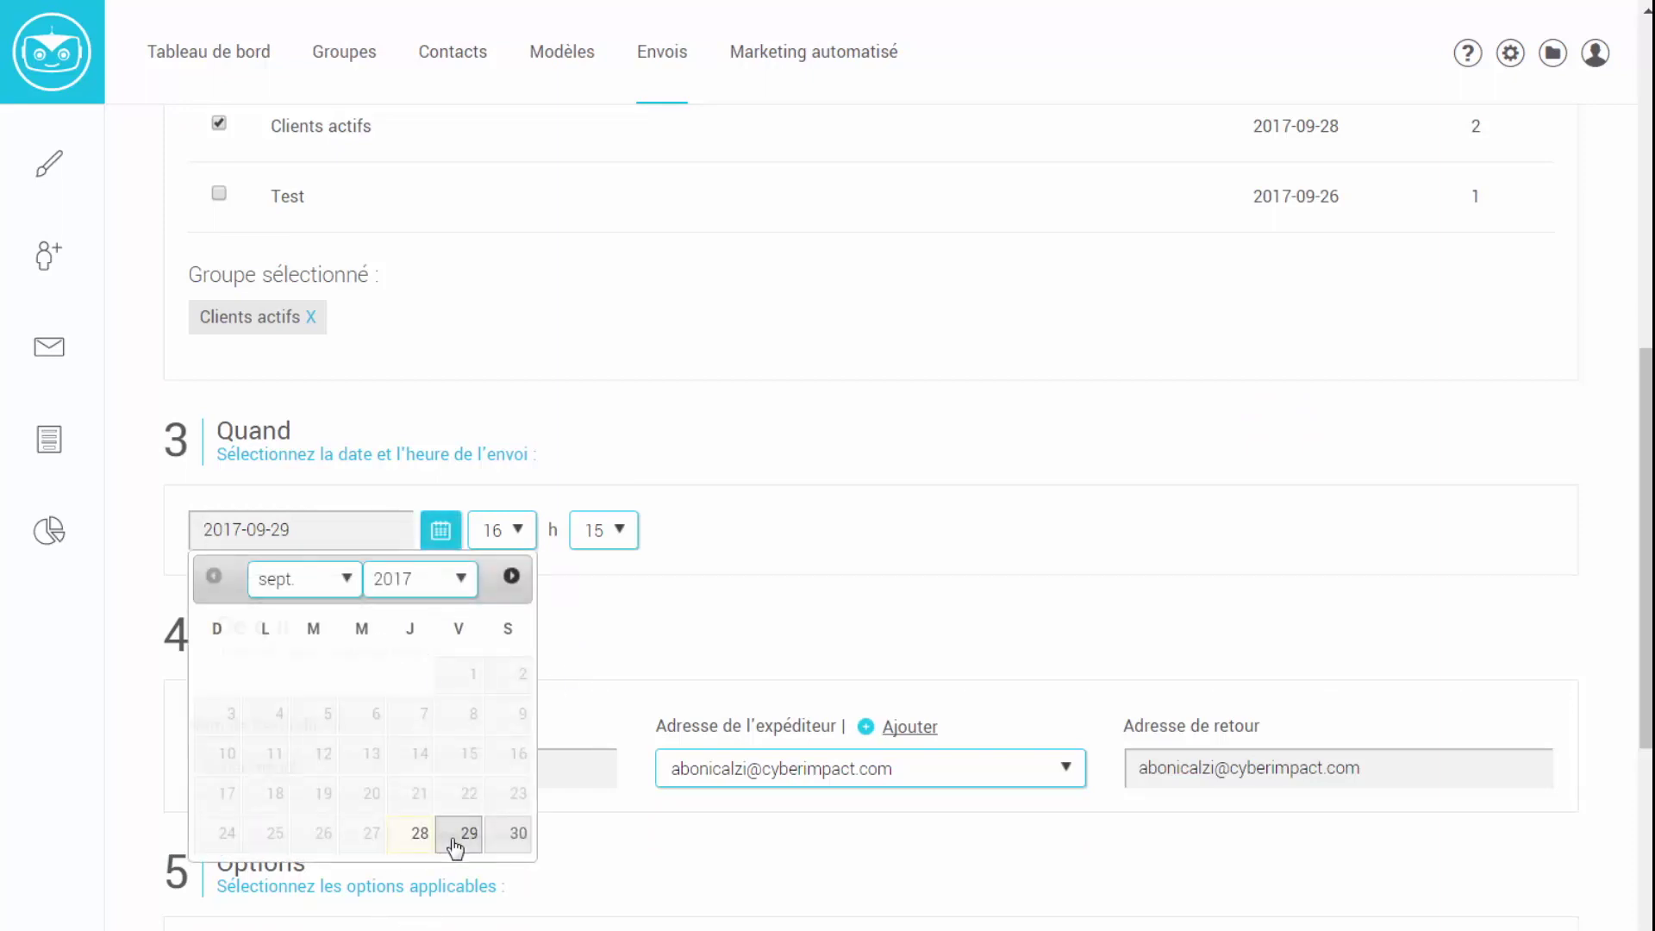
pyautogui.click(515, 531)
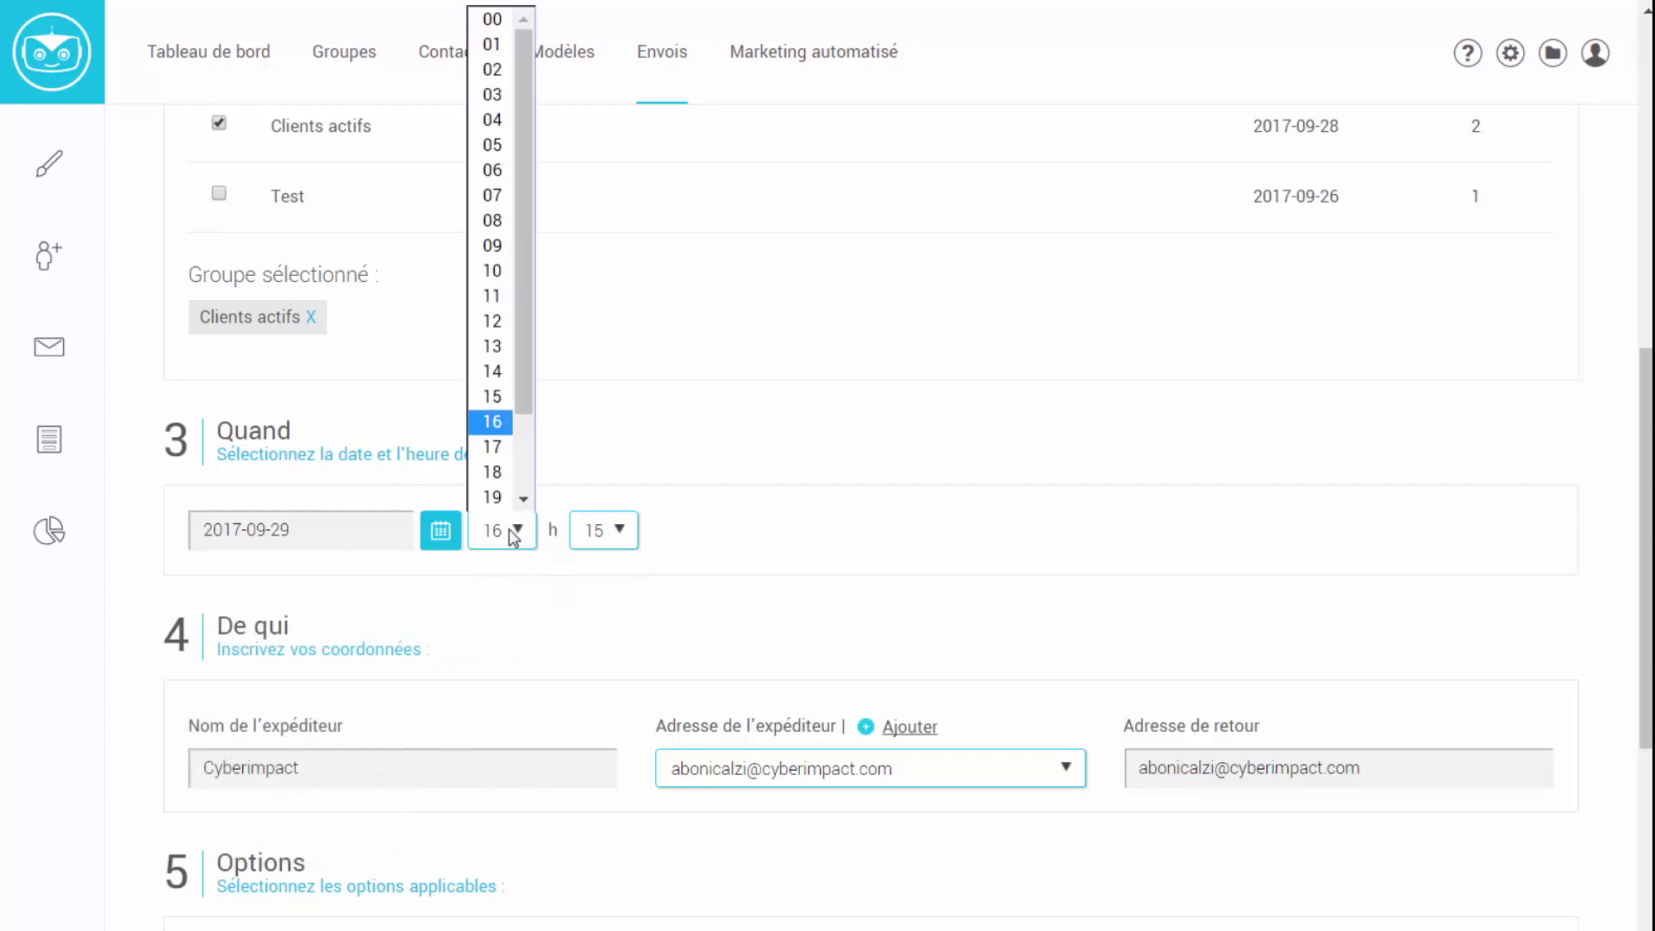
pyautogui.click(491, 245)
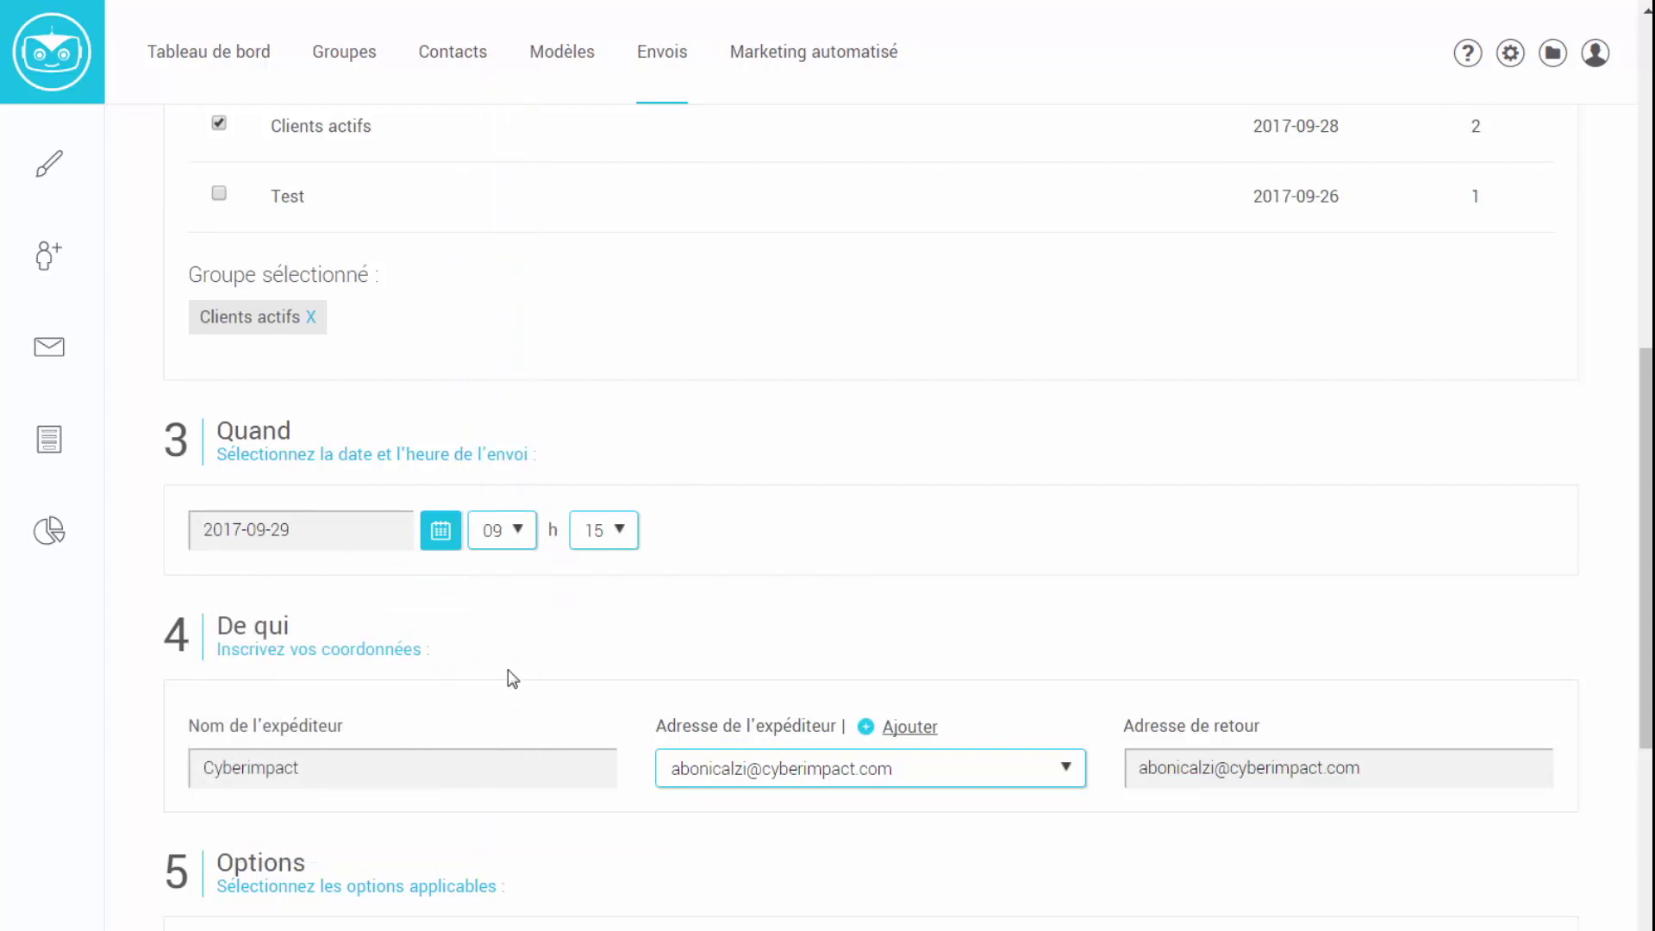
# Replace the sender name with the sender's first name followed by "de Cyberimpact".
pyautogui.scroll(-2, 512, 679)
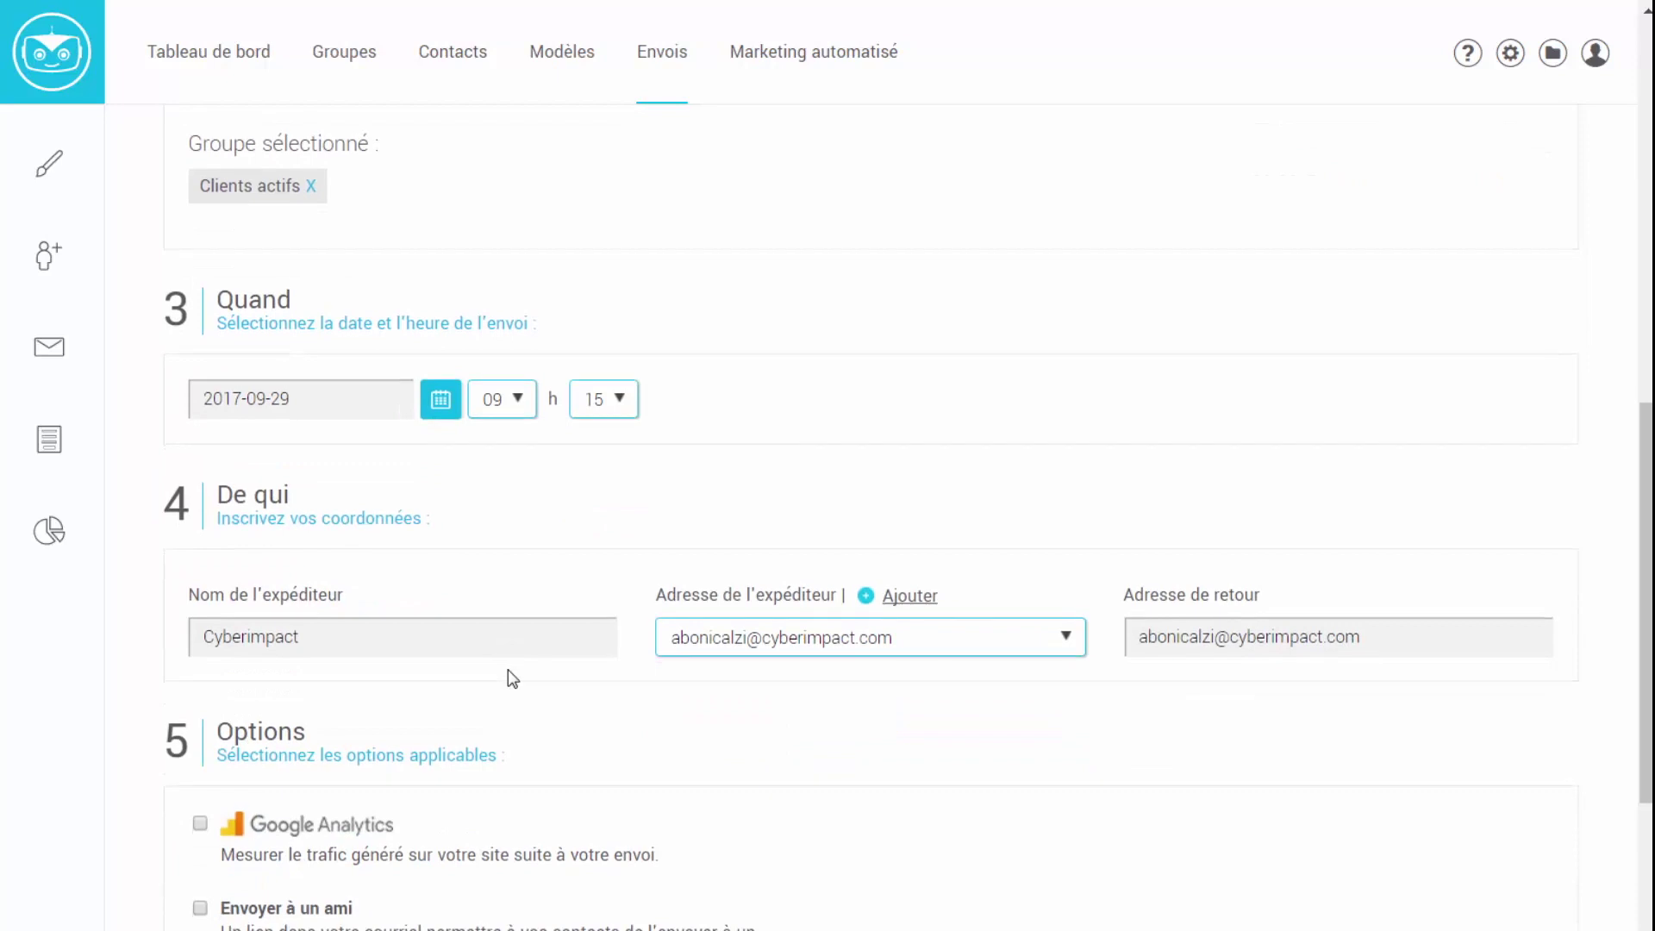
pyautogui.doubleClick(332, 640)
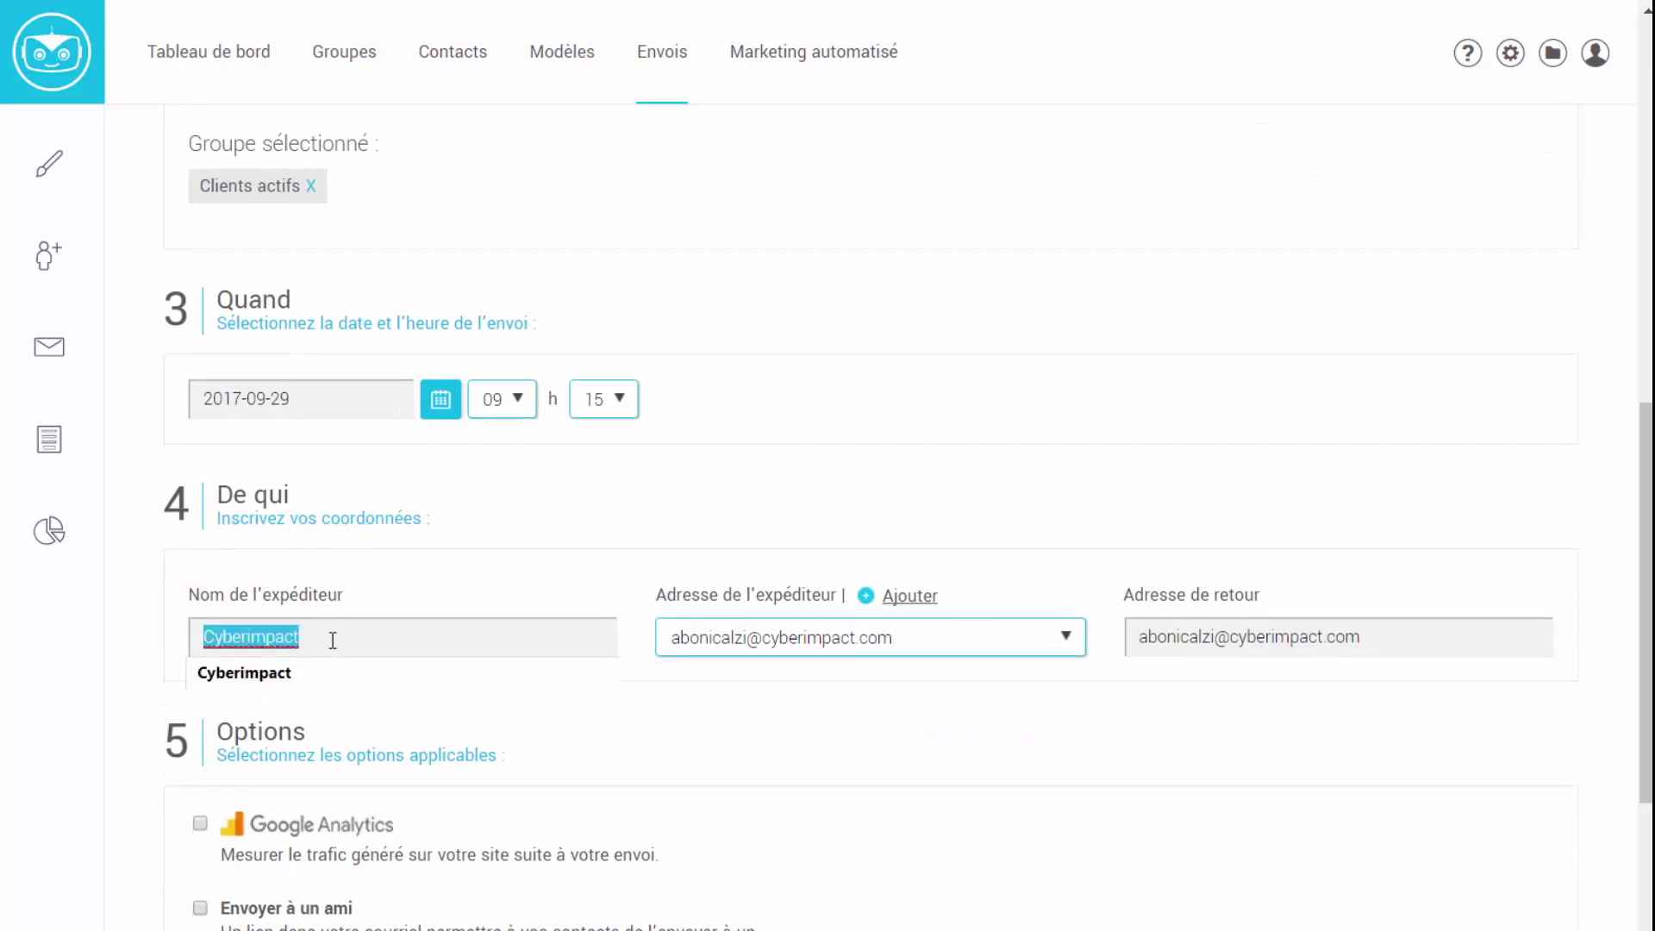
pyautogui.click(374, 593)
pyautogui.click(364, 643)
pyautogui.doubleClick(364, 643)
pyautogui.write('Antoine de ')
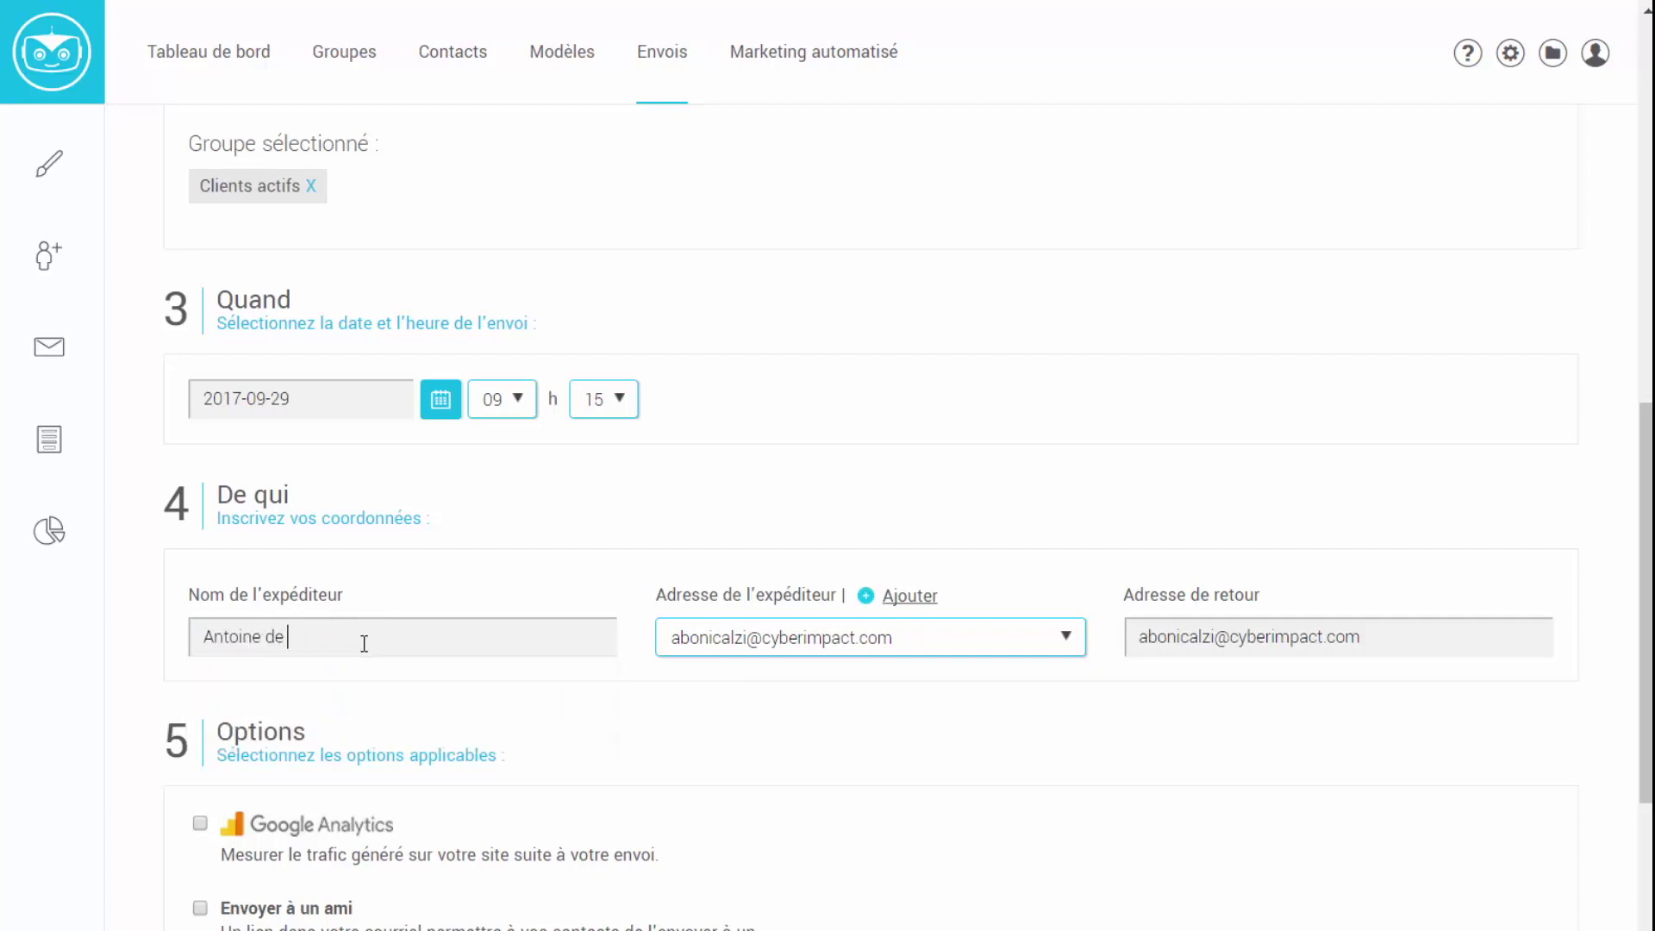
pyautogui.write('Cyberimpact')
# Enable the Google Analytics and Envoyer à un ami options for the mailing.
pyautogui.scroll(-3, 791, 776)
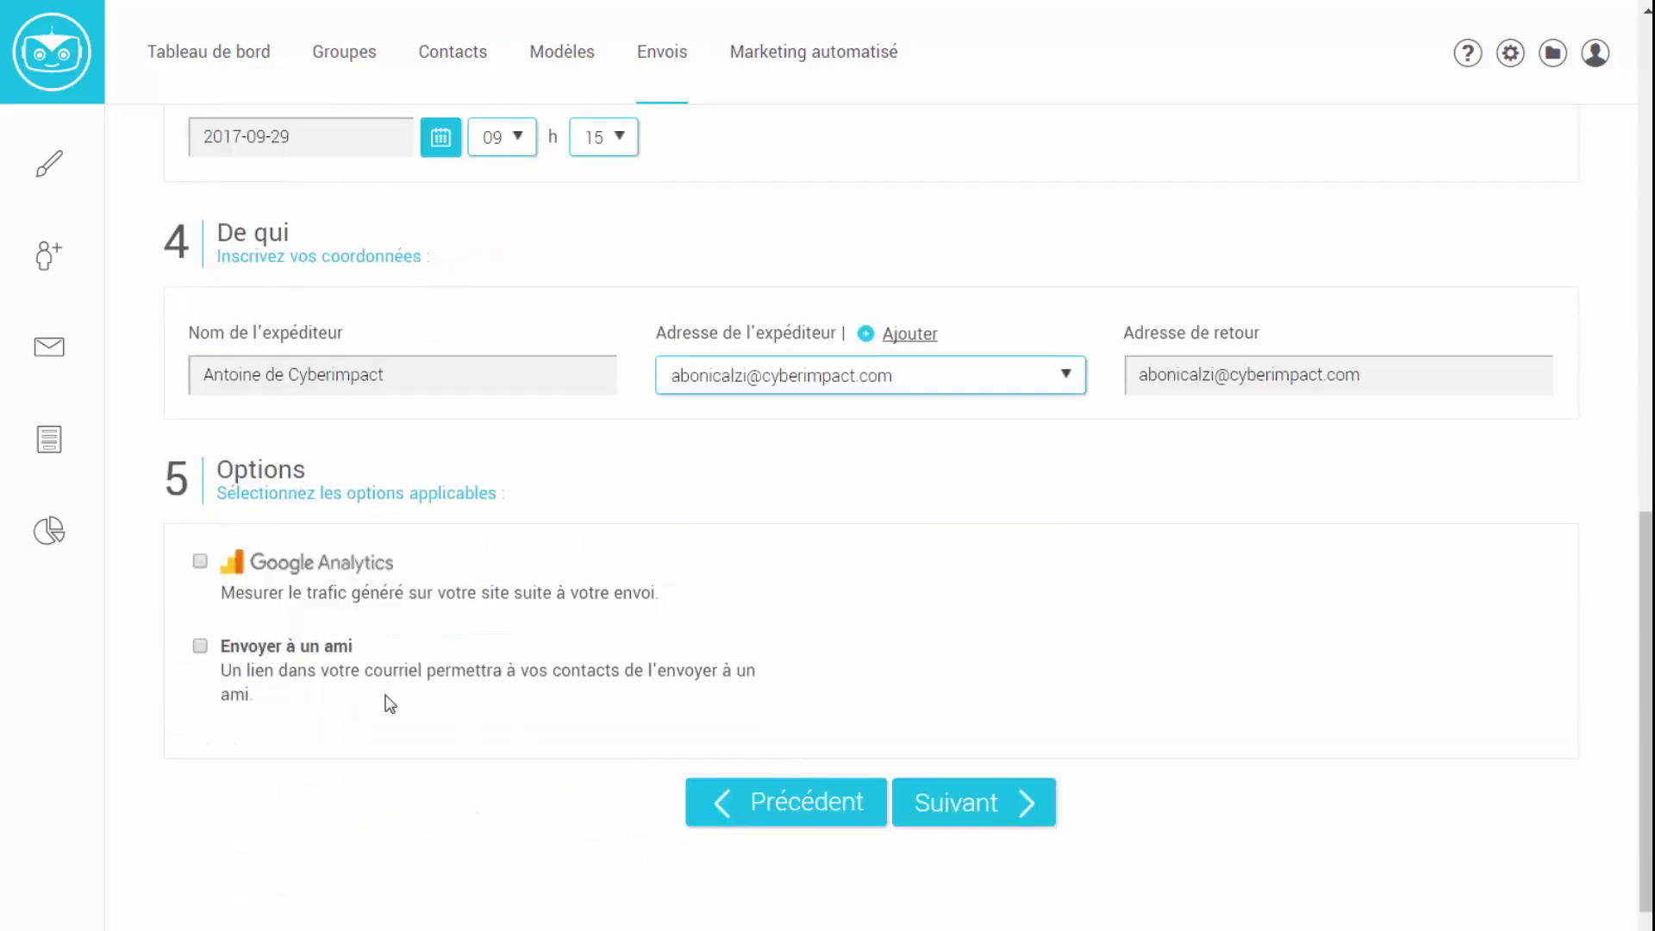
pyautogui.click(201, 562)
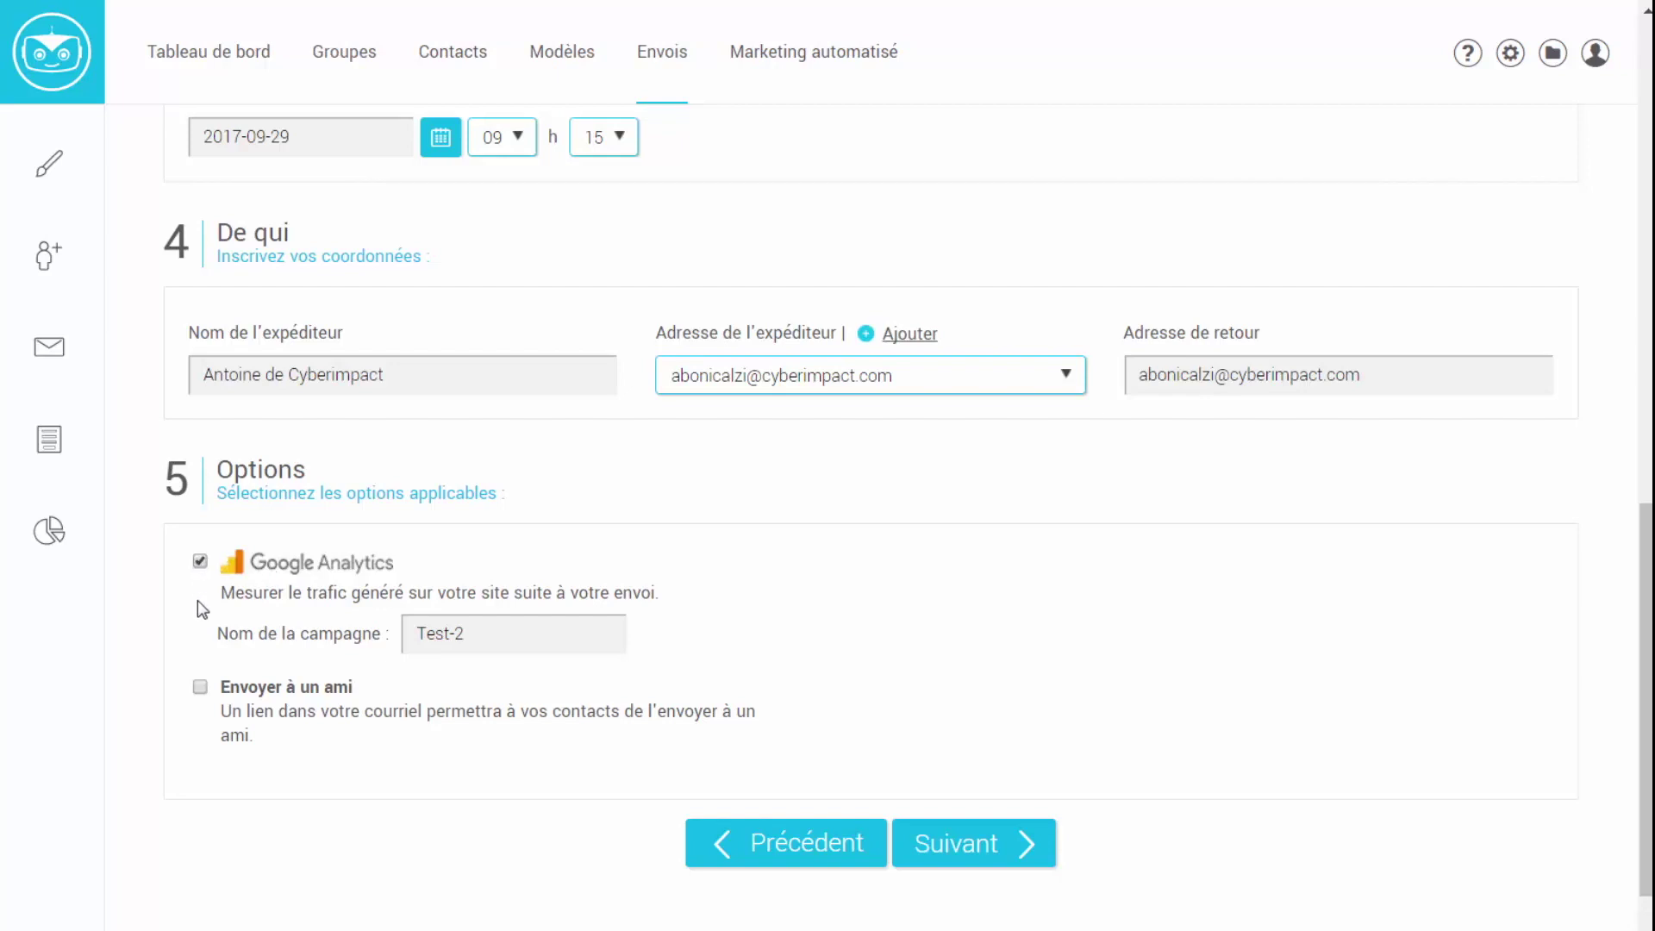
pyautogui.click(201, 687)
# Review the mailing settings, proceed to the confirmation summary and confirm the scheduled send.
pyautogui.scroll(-1, 1324, 664)
pyautogui.scroll(7, 1326, 666)
pyautogui.scroll(7, 1323, 658)
pyautogui.scroll(-12, 1323, 658)
pyautogui.click(1026, 845)
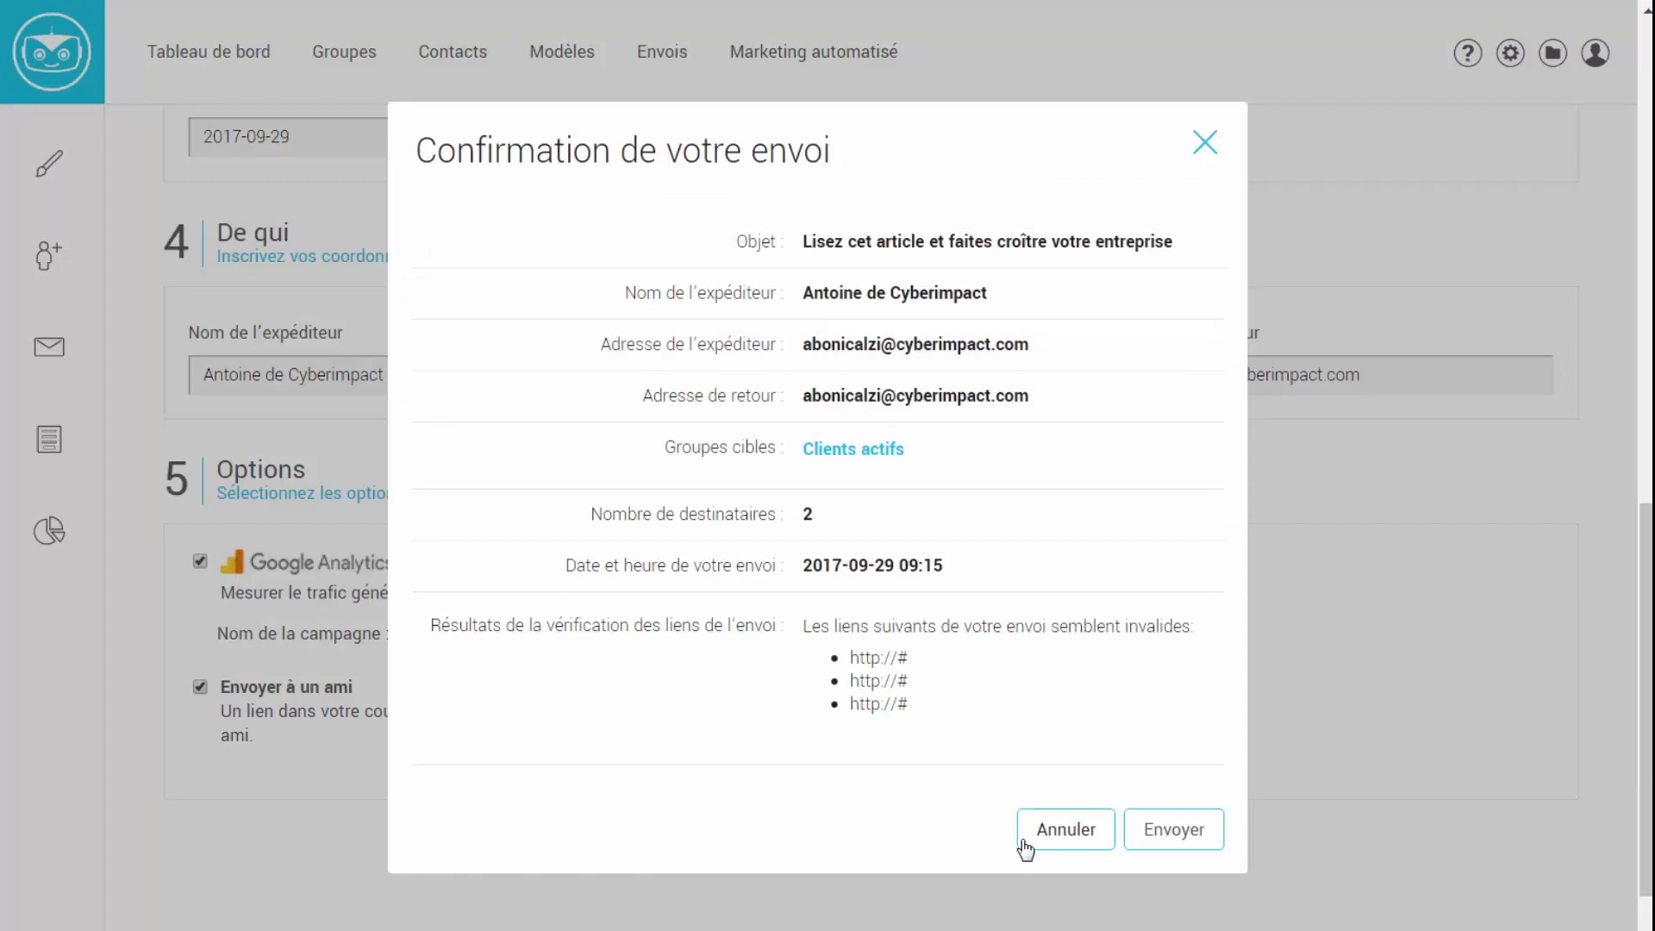
pyautogui.click(1179, 843)
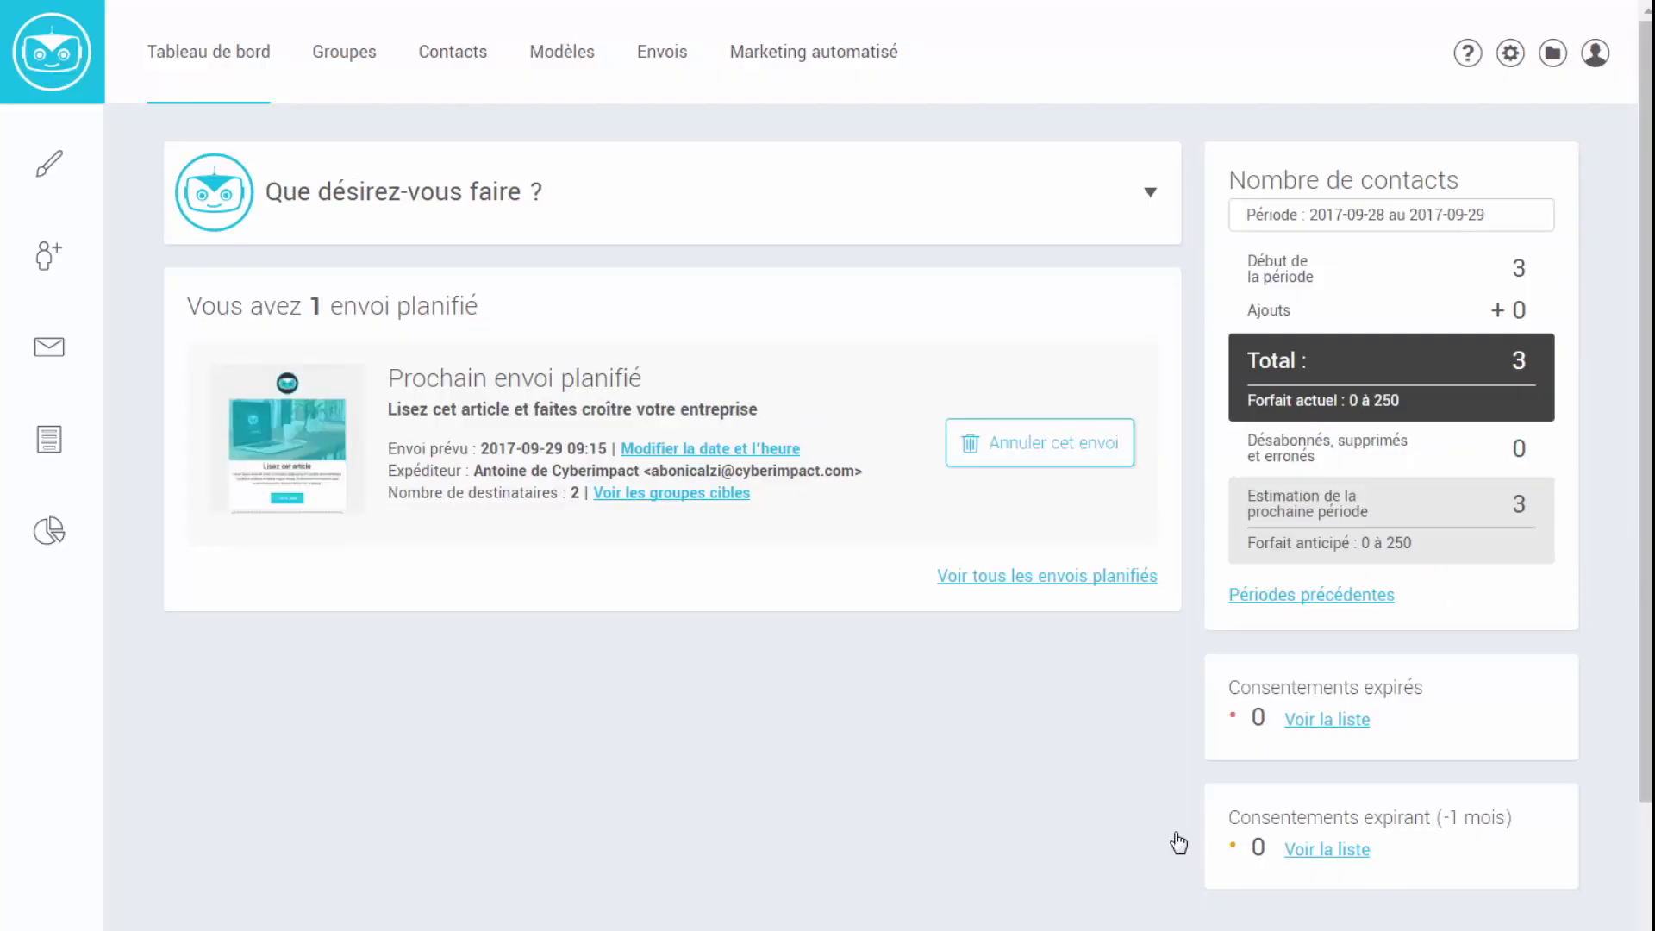
# Preview the scheduled email's content from the dashboard and close the preview.
pyautogui.click(290, 440)
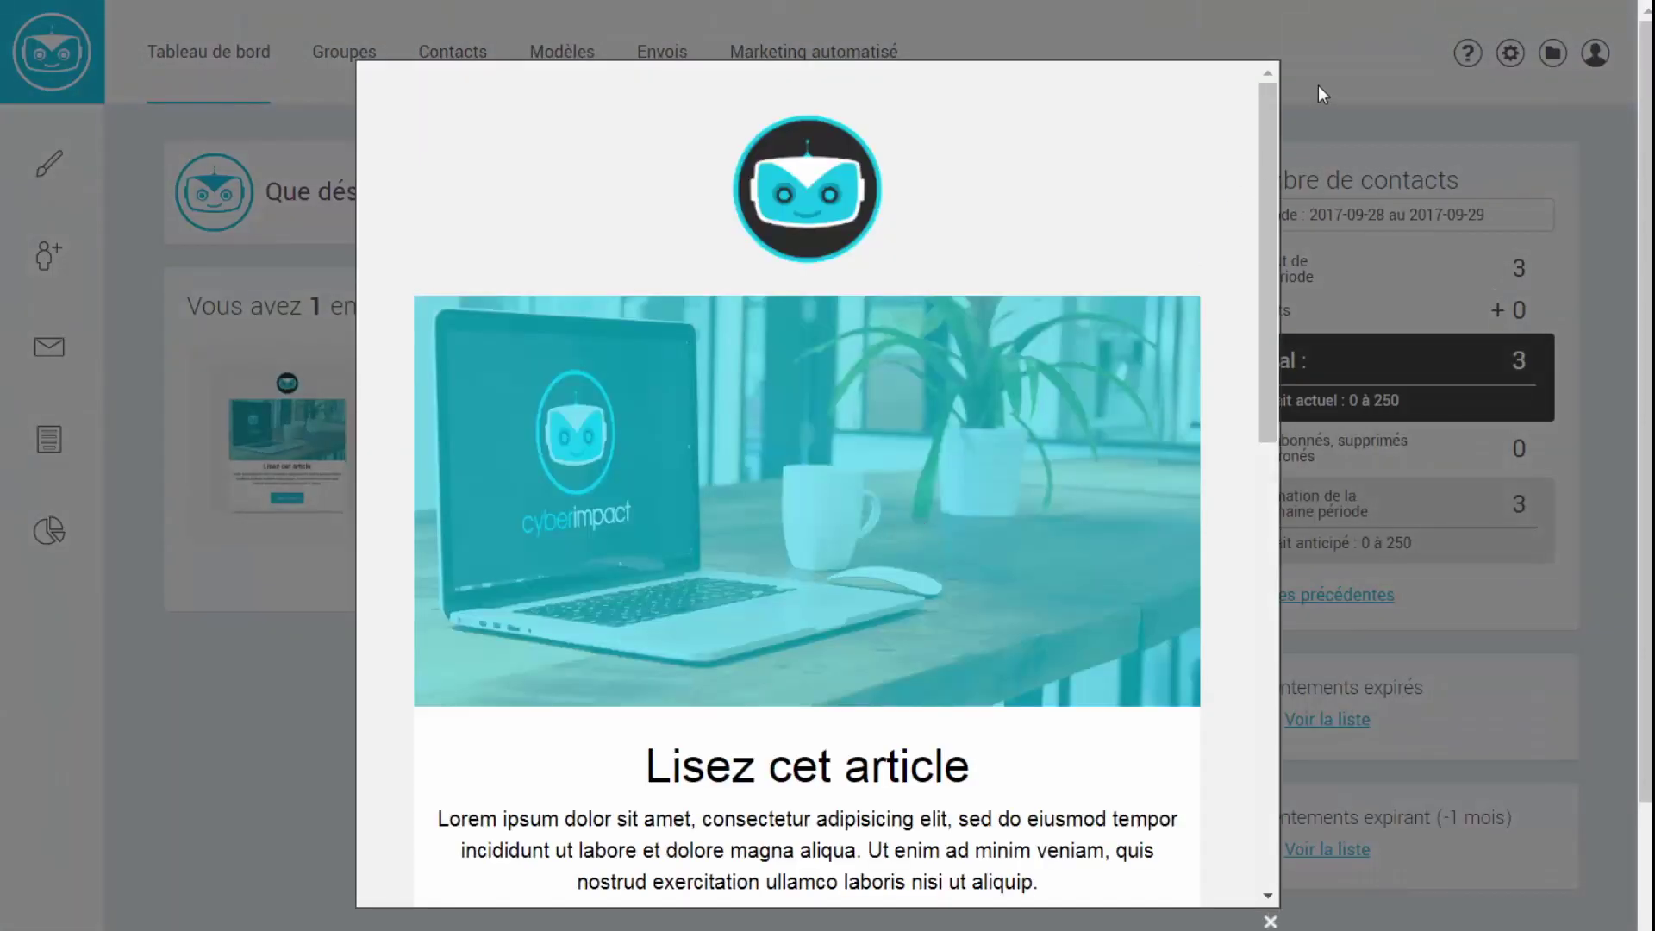
pyautogui.click(1317, 85)
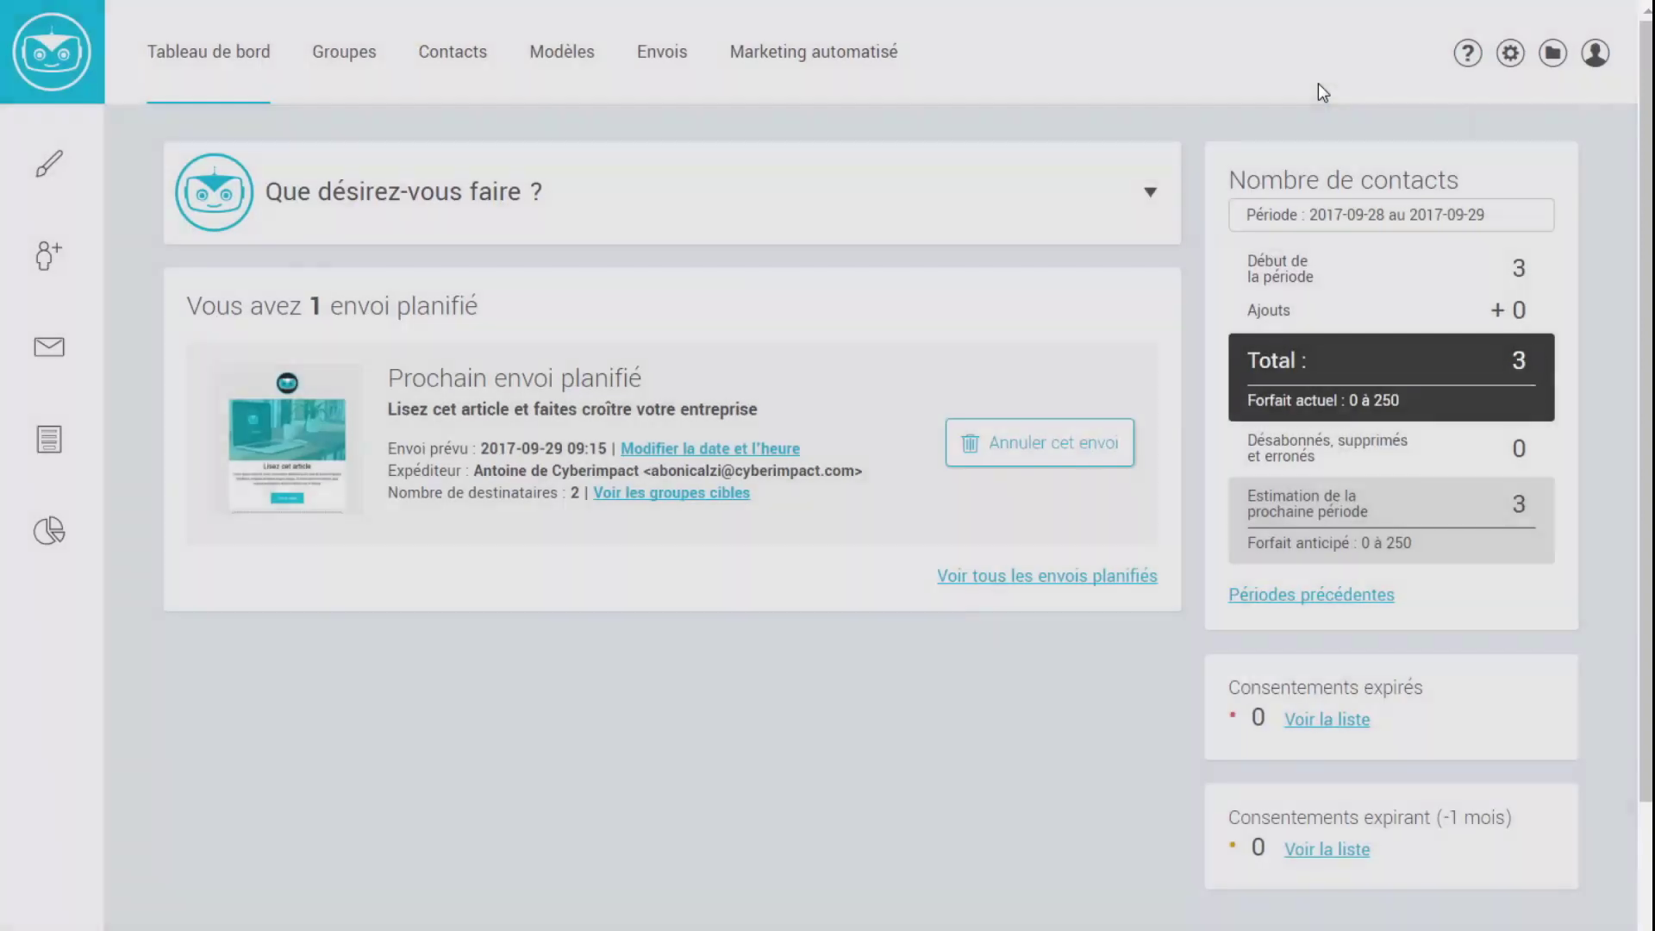